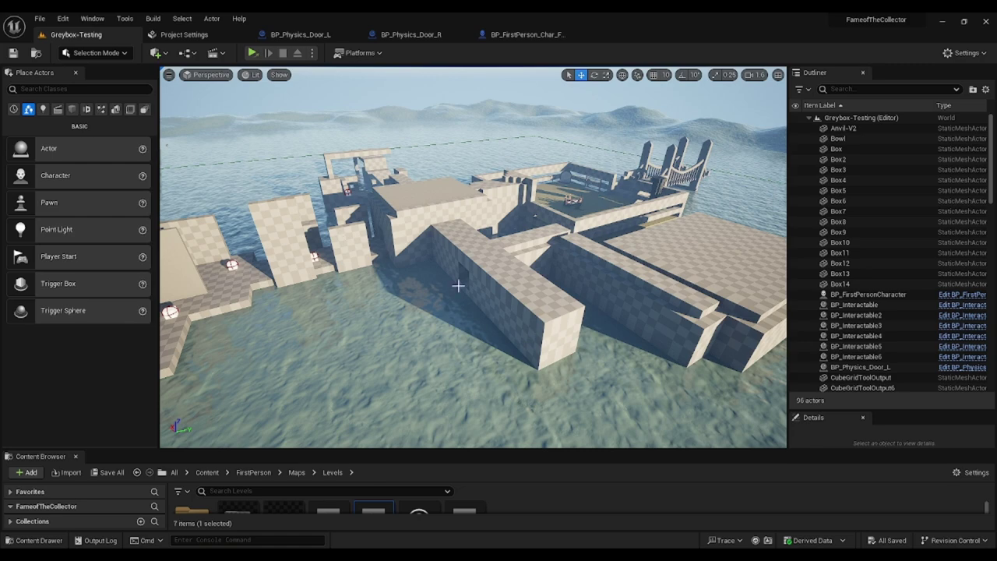
Open the BP_Interactable blueprint from the selected cube in the level and review its sphere overlap event graph
{"action": "right_click_drag", "start_coordinate": [442, 299], "coordinate": [378, 292]}
{"action": "key", "text": "w"}
{"action": "left_click", "coordinate": [480, 338]}
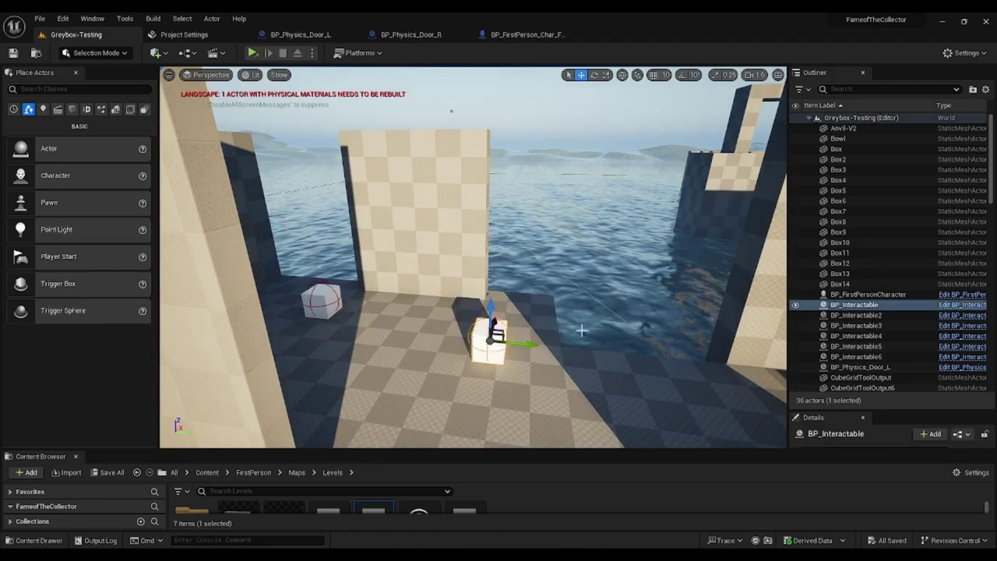
{"action": "left_click", "coordinate": [958, 307]}
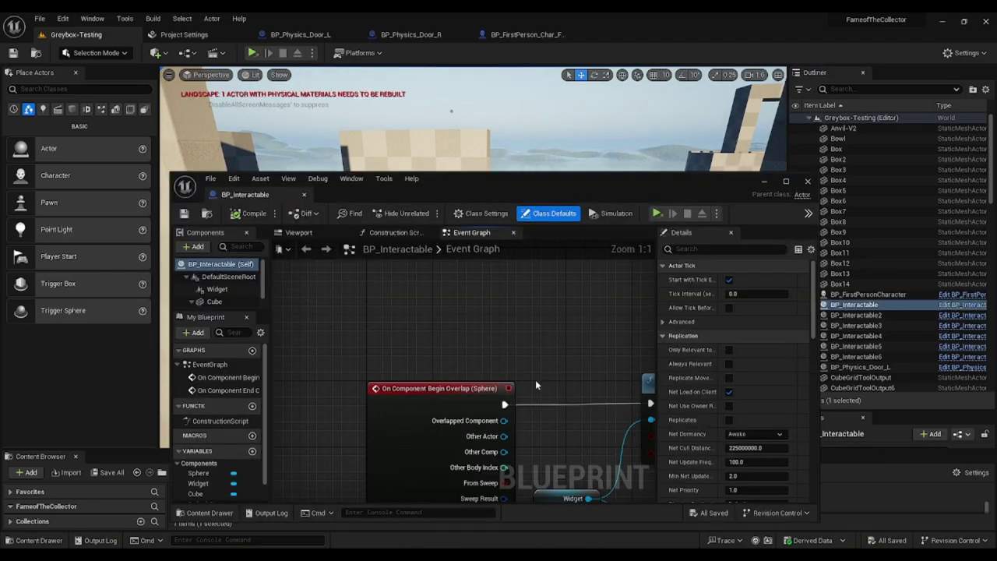
{"action": "scroll", "coordinate": [535, 379], "scroll_direction": "down", "scroll_amount": 3}
{"action": "right_click_drag", "start_coordinate": [508, 359], "coordinate": [428, 292]}
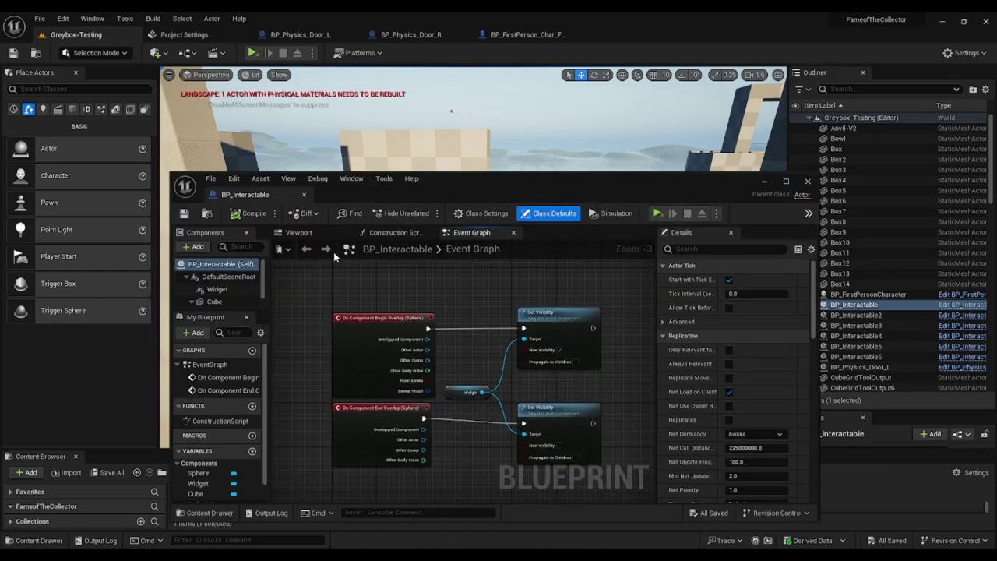
Show the component viewport of BP_Interactable and dock its editor window alongside the open blueprint tabs of the main window
{"action": "left_click", "coordinate": [298, 232]}
{"action": "left_click_drag", "start_coordinate": [476, 184], "coordinate": [448, 133]}
{"action": "left_click_drag", "start_coordinate": [220, 143], "coordinate": [318, 31]}
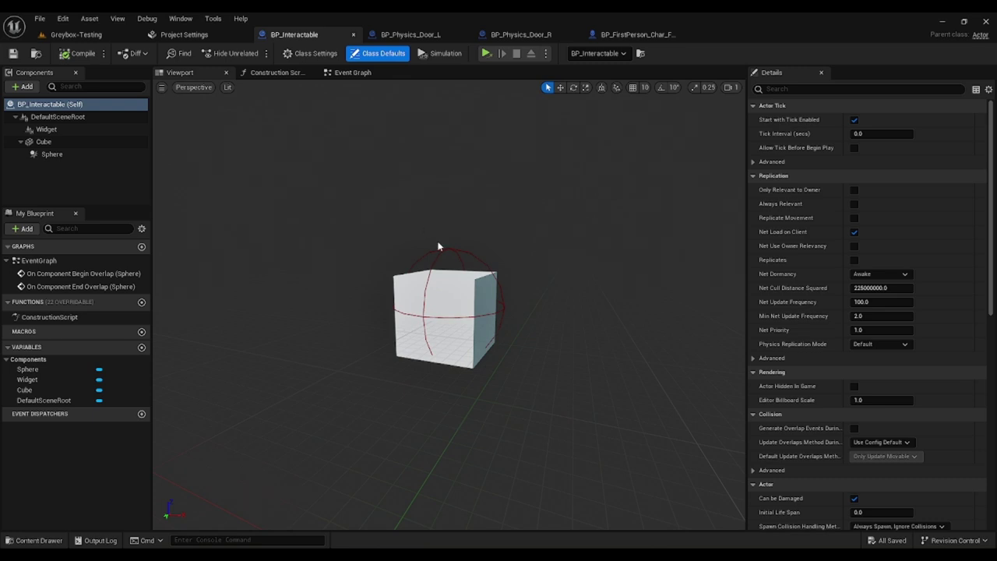
Inspect the Sphere collision component around the cube and the begin and end overlap events that set the widget's visibility
{"action": "left_click", "coordinate": [442, 249]}
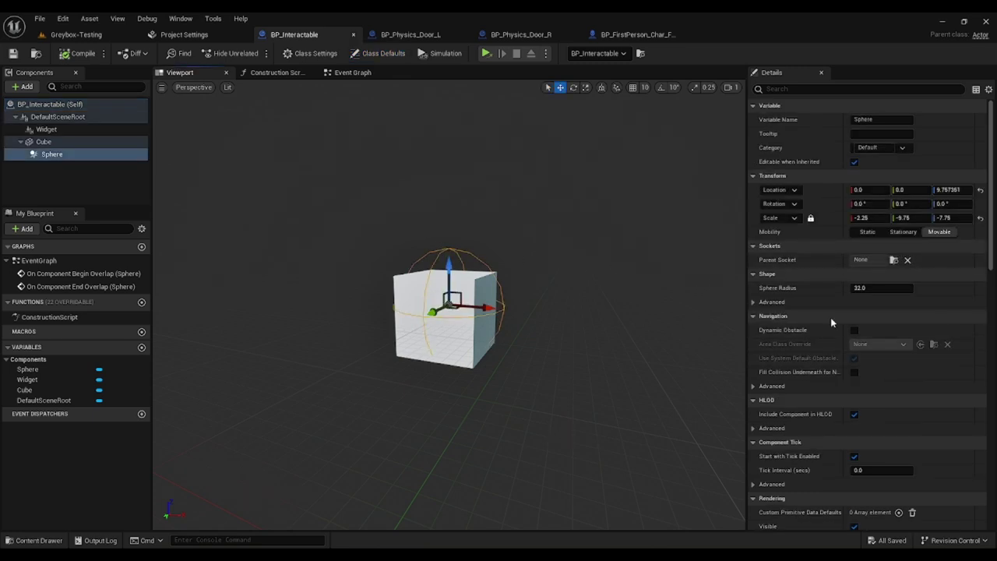
{"action": "left_click", "coordinate": [269, 73]}
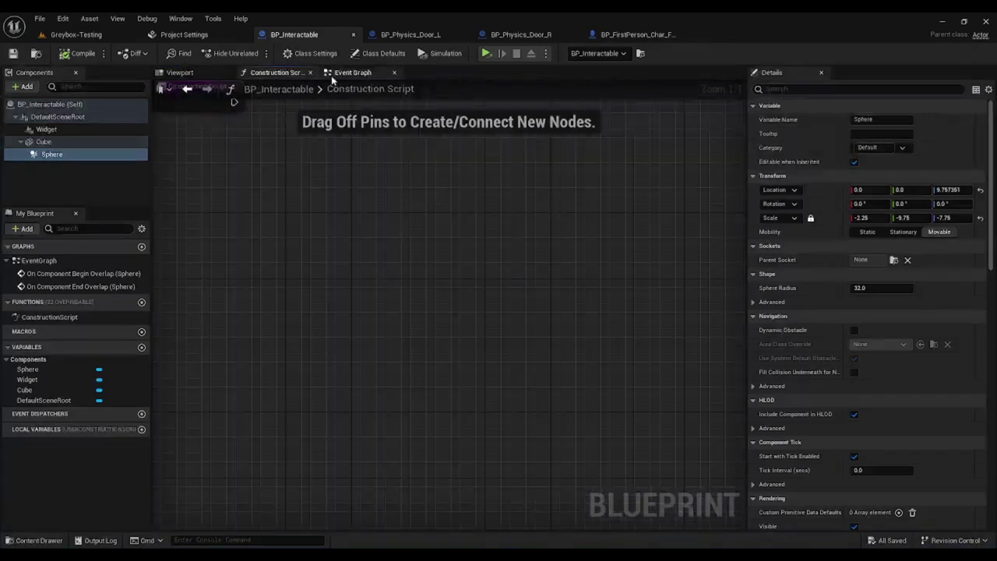
{"action": "left_click", "coordinate": [343, 74]}
{"action": "right_click_drag", "start_coordinate": [413, 347], "coordinate": [499, 423]}
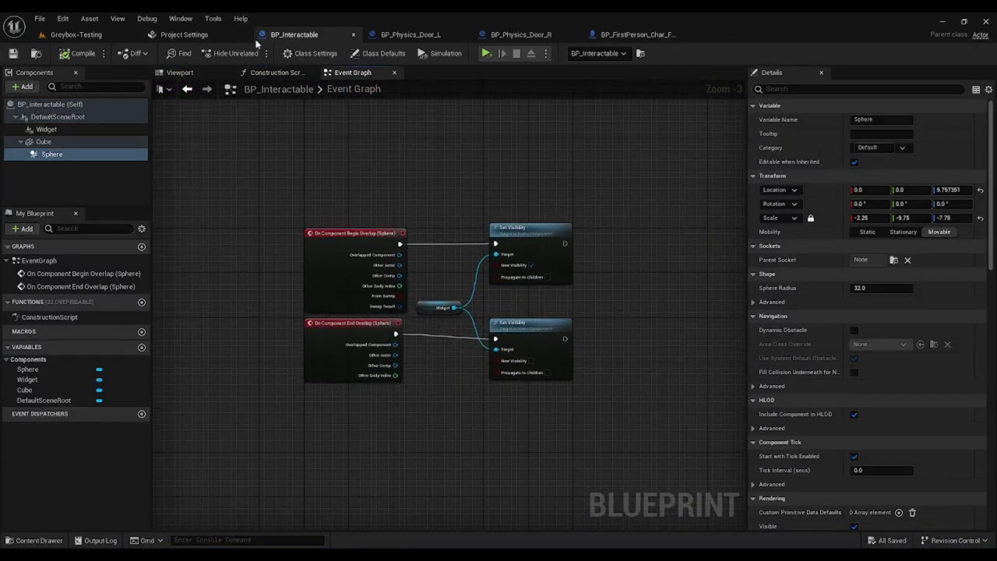
Return to the Greybox-Testing level, enlarge the content browser and open BP_FirstPerson_Char_FOTC from the FirstPerson Blueprints folder
{"action": "left_click", "coordinate": [70, 34]}
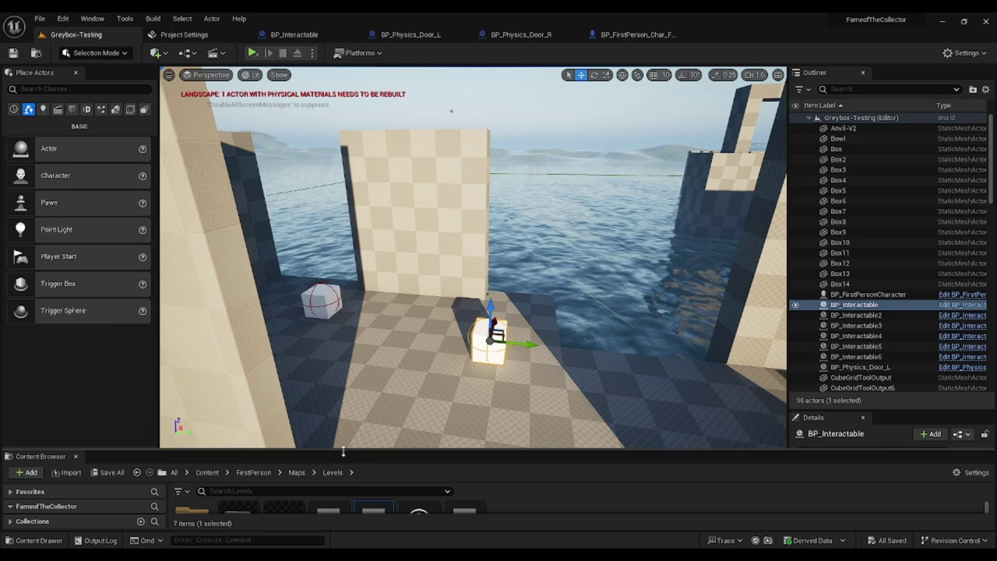
{"action": "left_click", "coordinate": [253, 472]}
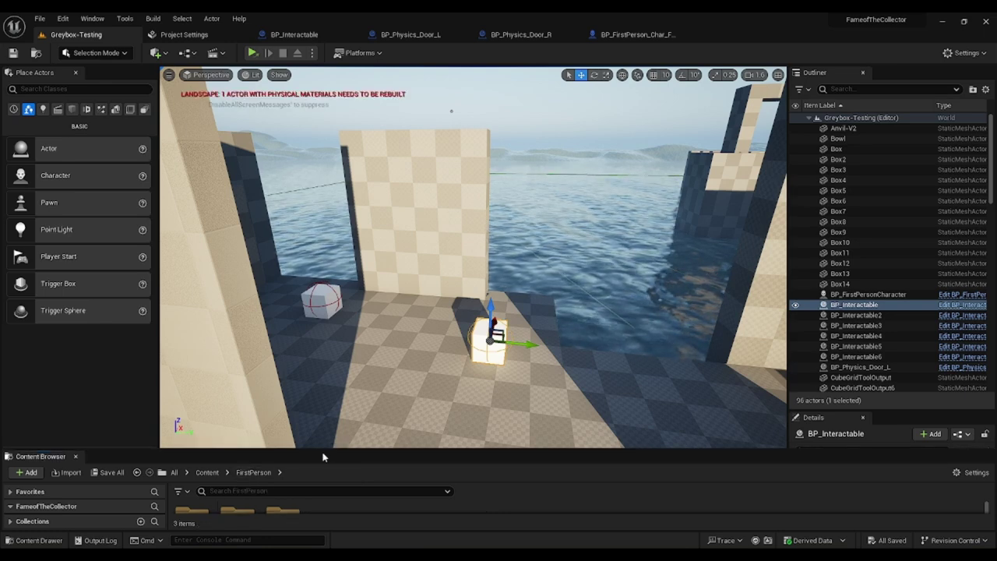
{"action": "left_click_drag", "start_coordinate": [308, 450], "coordinate": [308, 380]}
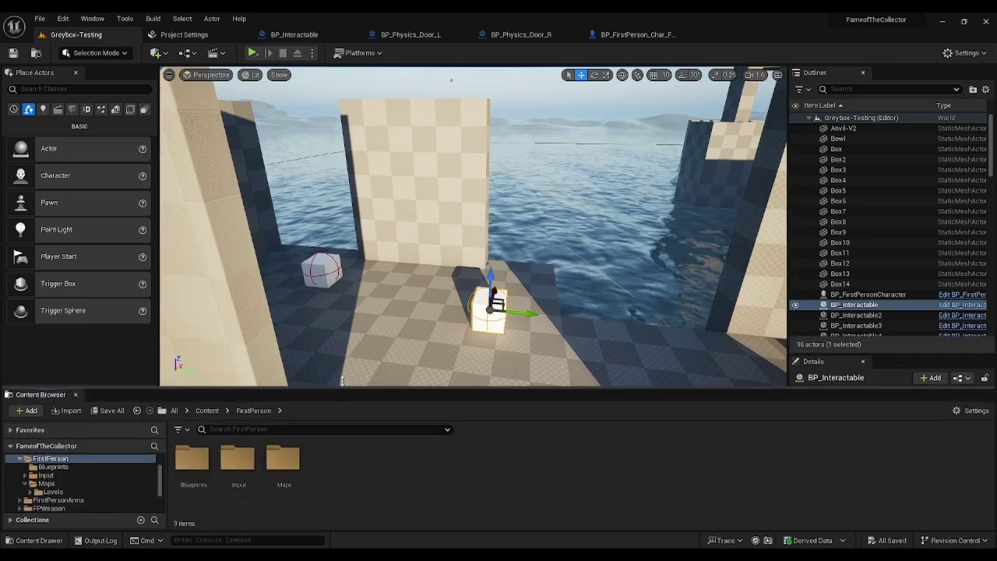
{"action": "double_click", "coordinate": [193, 458]}
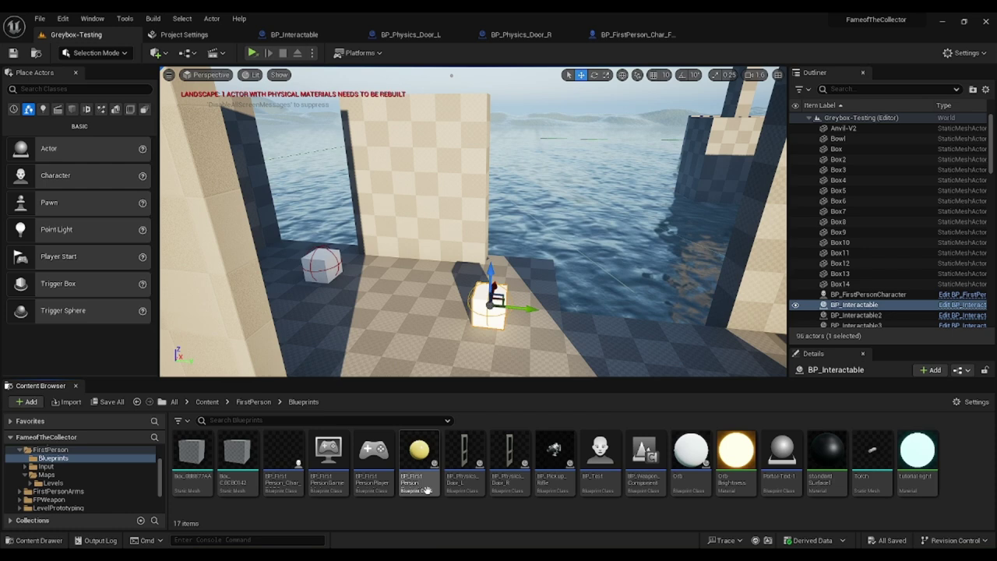
{"action": "double_click", "coordinate": [285, 476]}
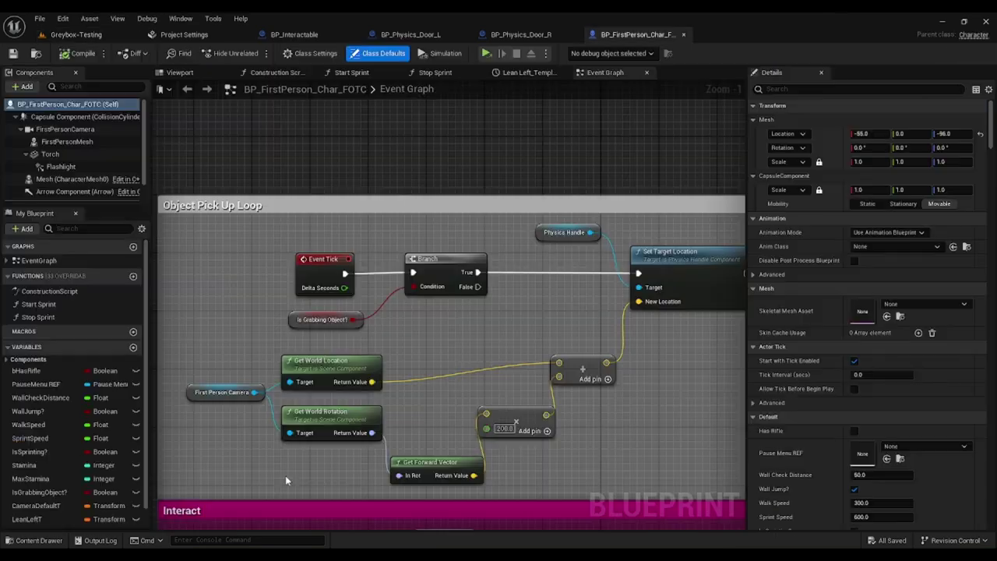
Examine the Object Pick Up Loop and Interact node groups in the first-person character's event graph
{"action": "scroll", "coordinate": [467, 413], "scroll_direction": "down", "scroll_amount": 2}
{"action": "scroll", "coordinate": [503, 423], "scroll_direction": "up", "scroll_amount": 4}
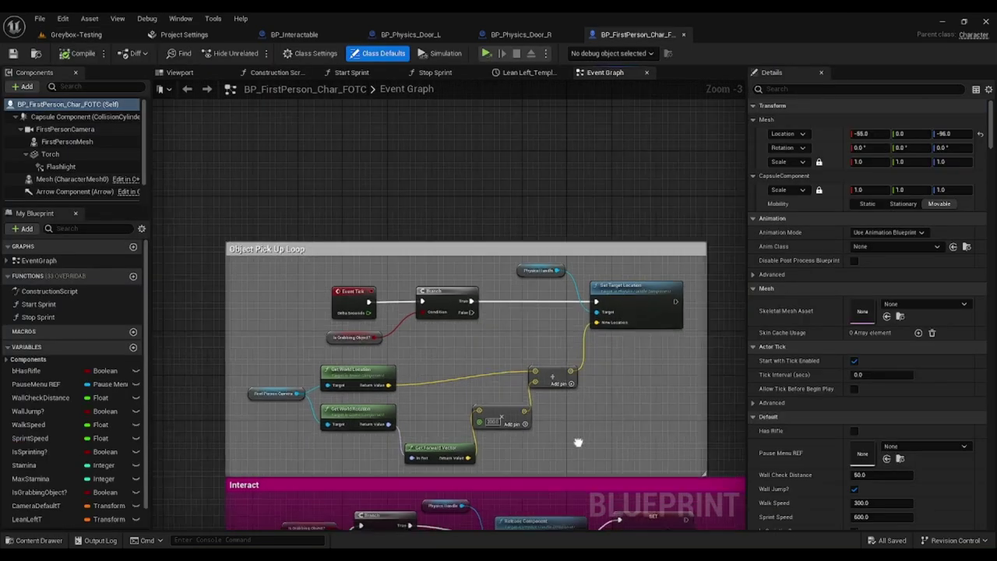
{"action": "scroll", "coordinate": [472, 377], "scroll_direction": "down", "scroll_amount": 1}
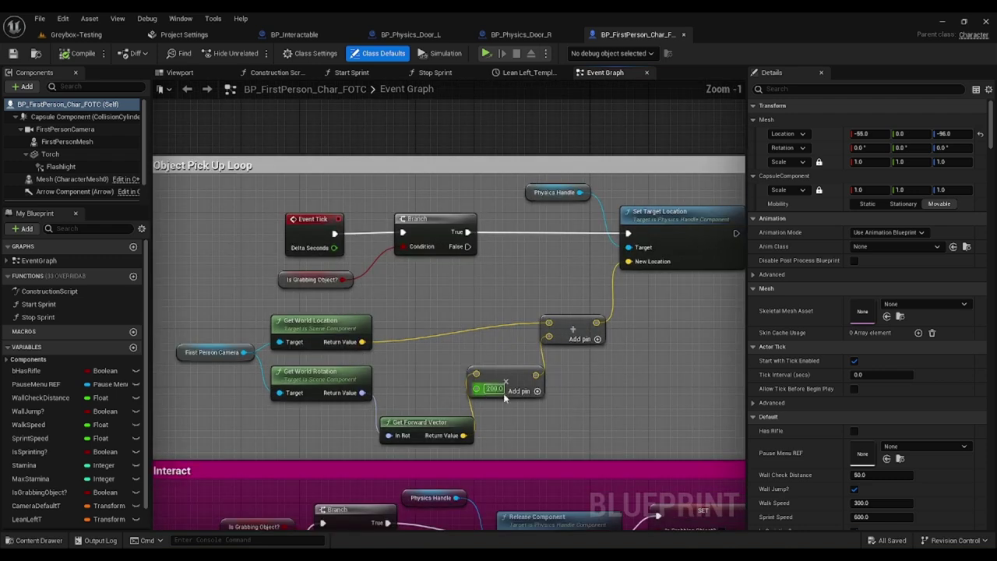
{"action": "scroll", "coordinate": [506, 385], "scroll_direction": "down", "scroll_amount": 1}
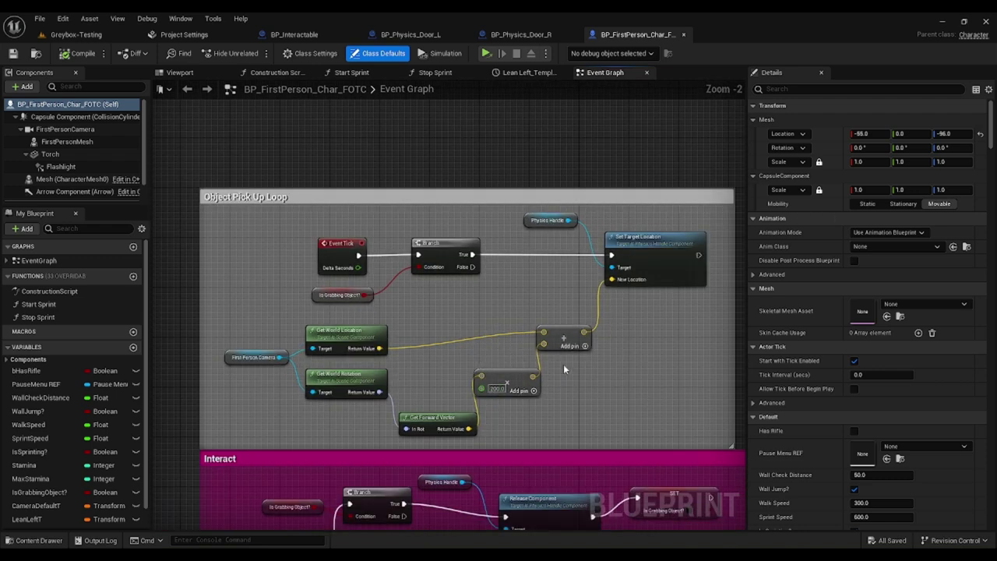
{"action": "scroll", "coordinate": [614, 358], "scroll_direction": "down", "scroll_amount": 3}
{"action": "right_click_drag", "start_coordinate": [628, 373], "coordinate": [420, 252]}
Play-test the Greybox-Testing level, dismiss the drive scan message and walk from the green-lit room through the corridor to the courtyard
{"action": "left_click", "coordinate": [88, 39]}
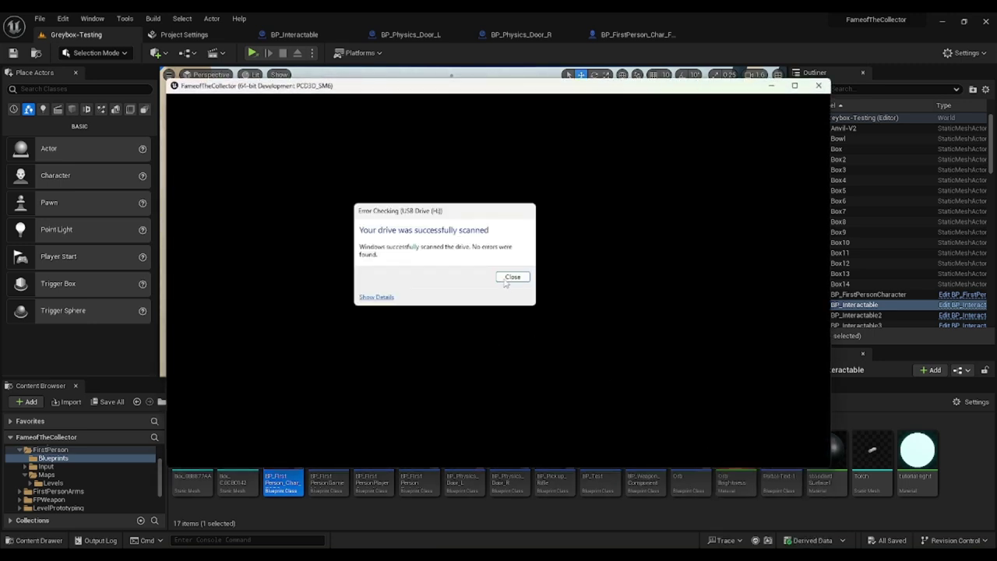
{"action": "left_click", "coordinate": [512, 278]}
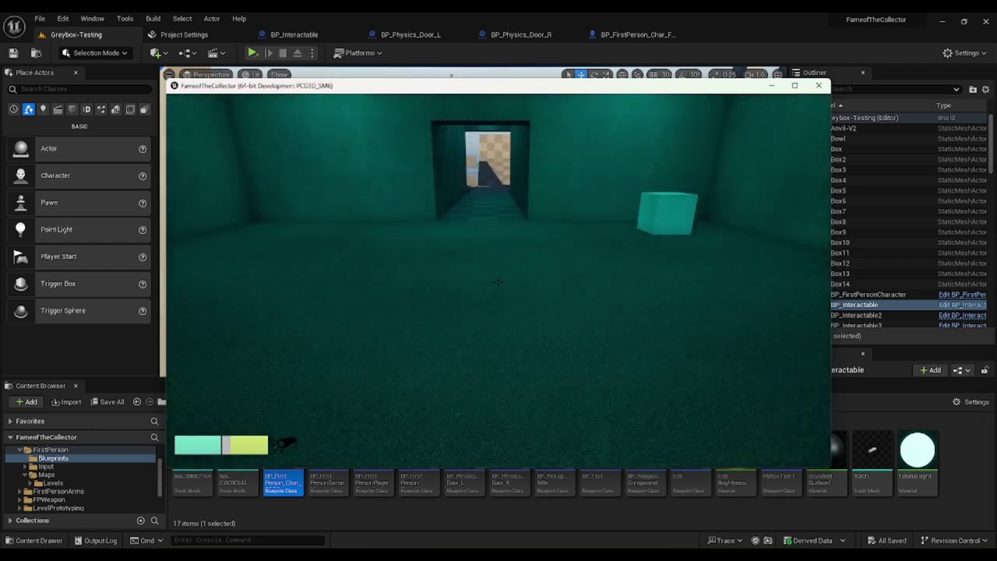
{"action": "key", "text": "w"}
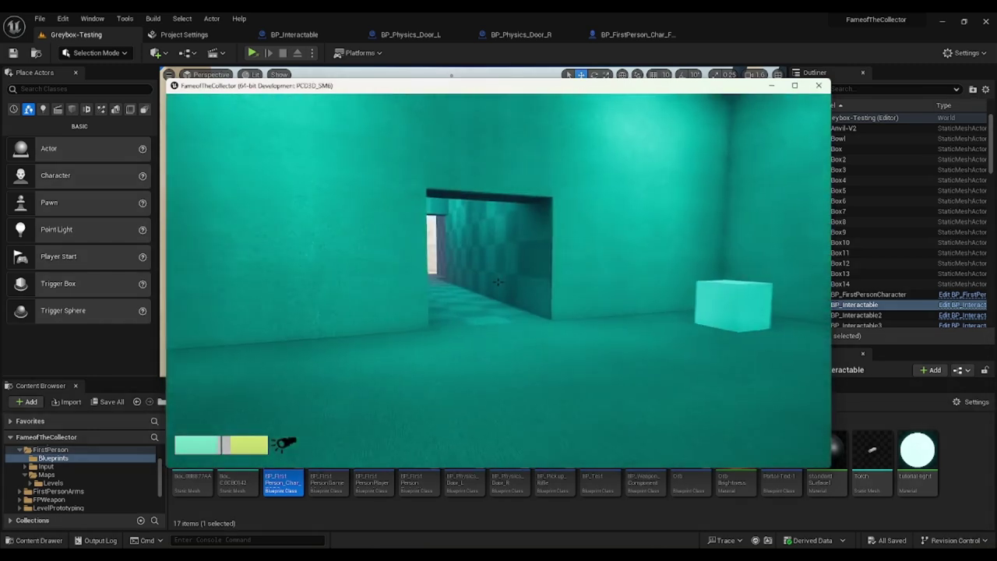
{"action": "key", "text": "w"}
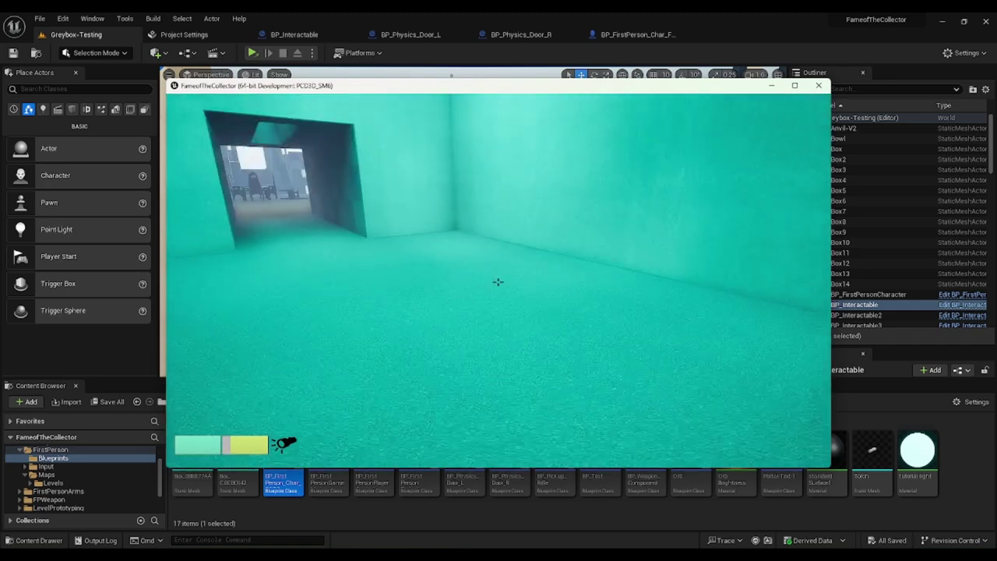
{"action": "key", "text": "w"}
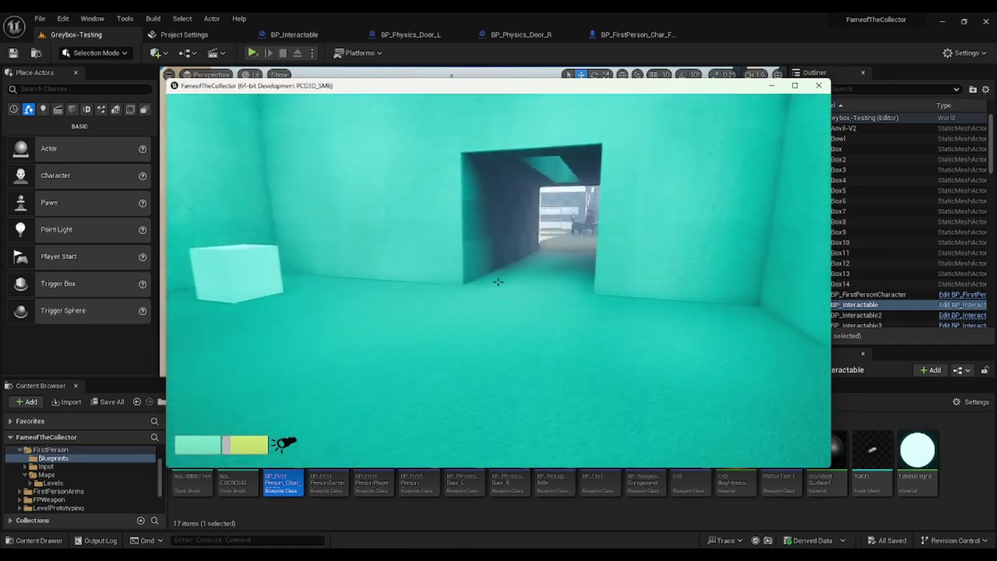
{"action": "key", "text": "w"}
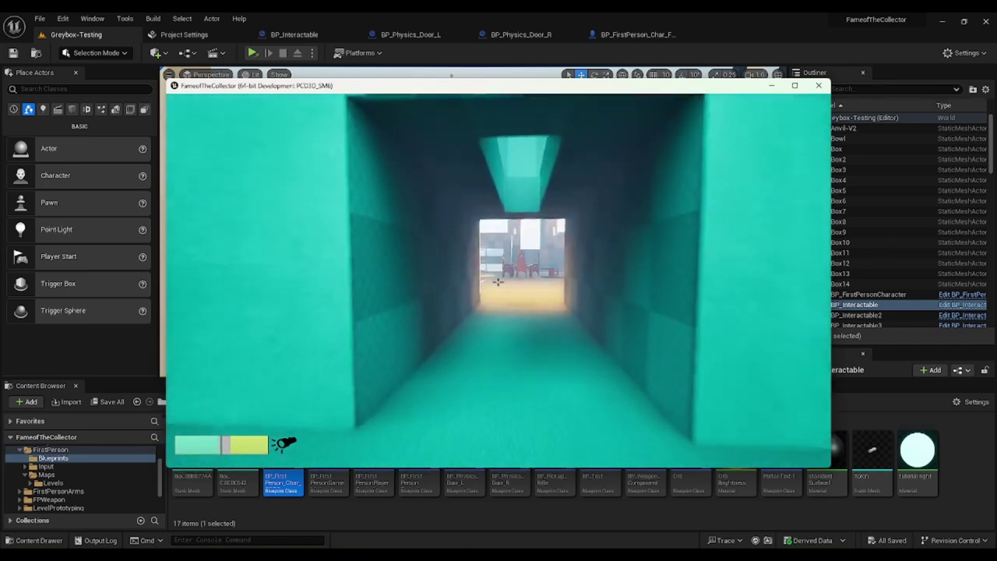
{"action": "key", "text": "w"}
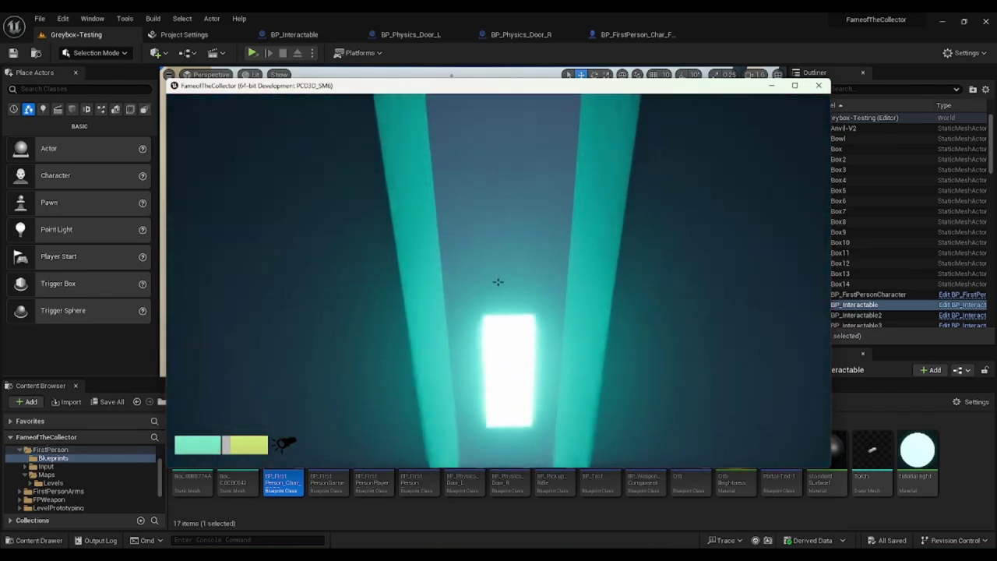
{"action": "key", "text": "w"}
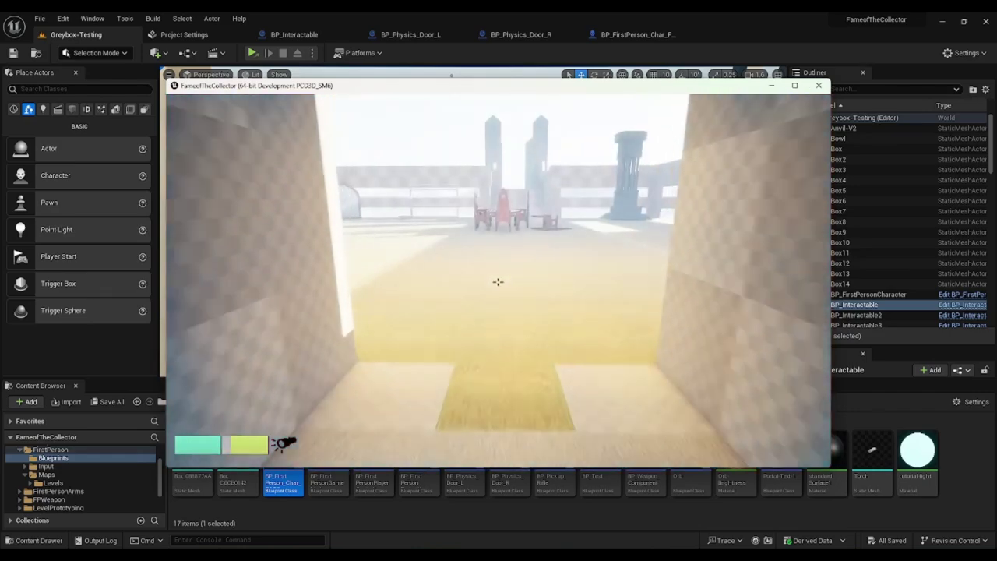
Walk from the dining table across the courtyard, climb the steps, cross the bridge and drop into the water
{"action": "key", "text": "w"}
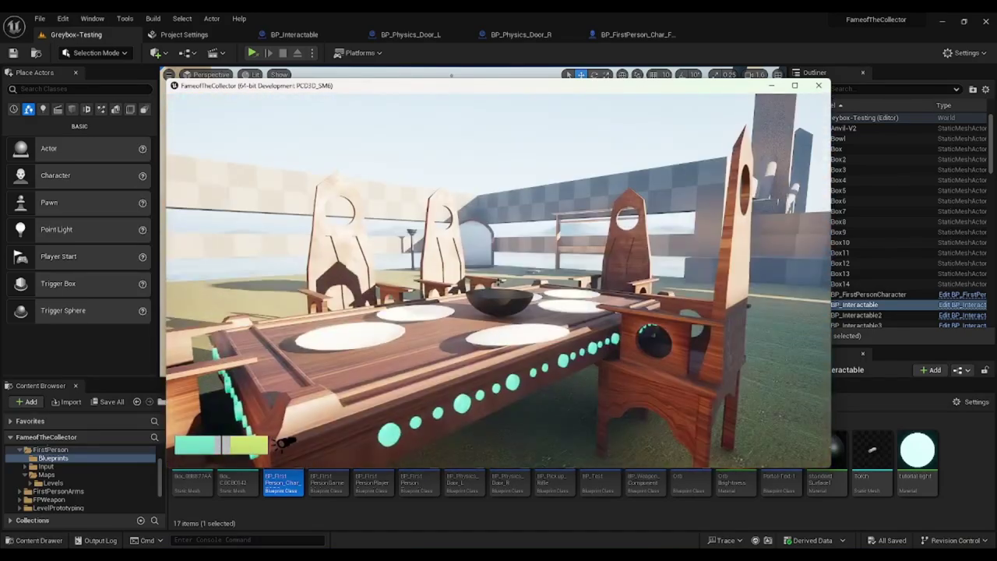
{"action": "key", "text": "w"}
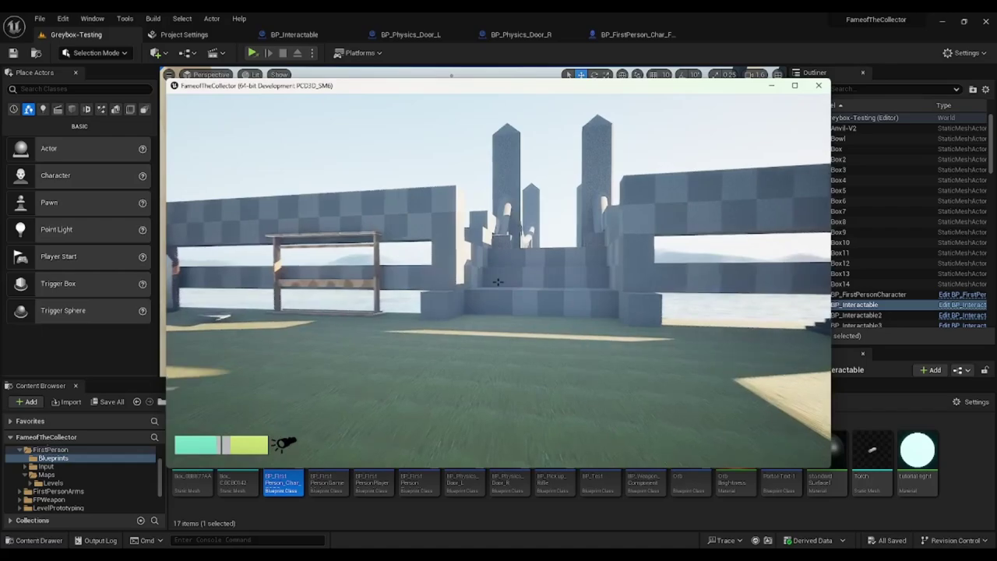
{"action": "key", "text": "w"}
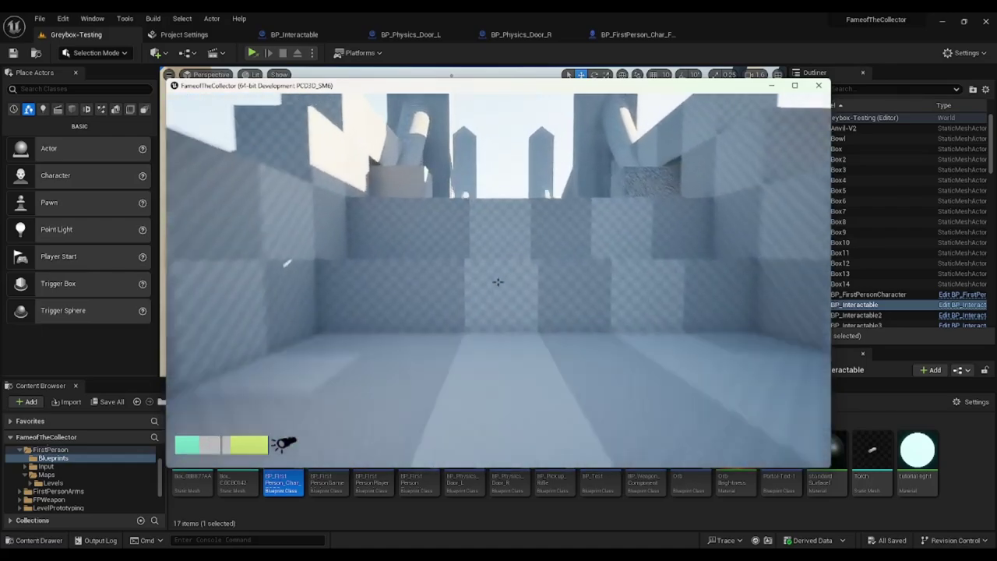
{"action": "key", "text": "w"}
{"action": "key", "text": "space"}
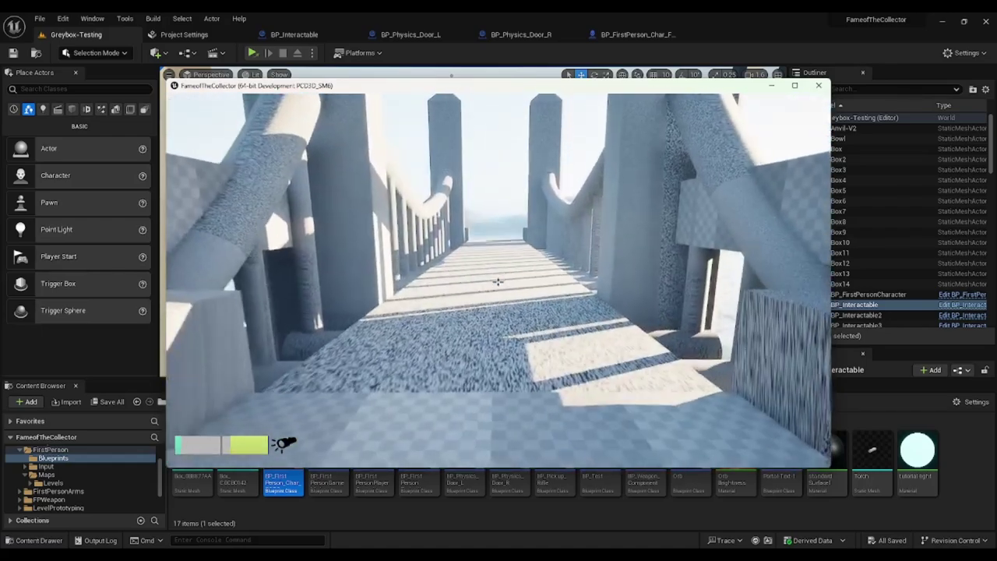
{"action": "key", "text": "w"}
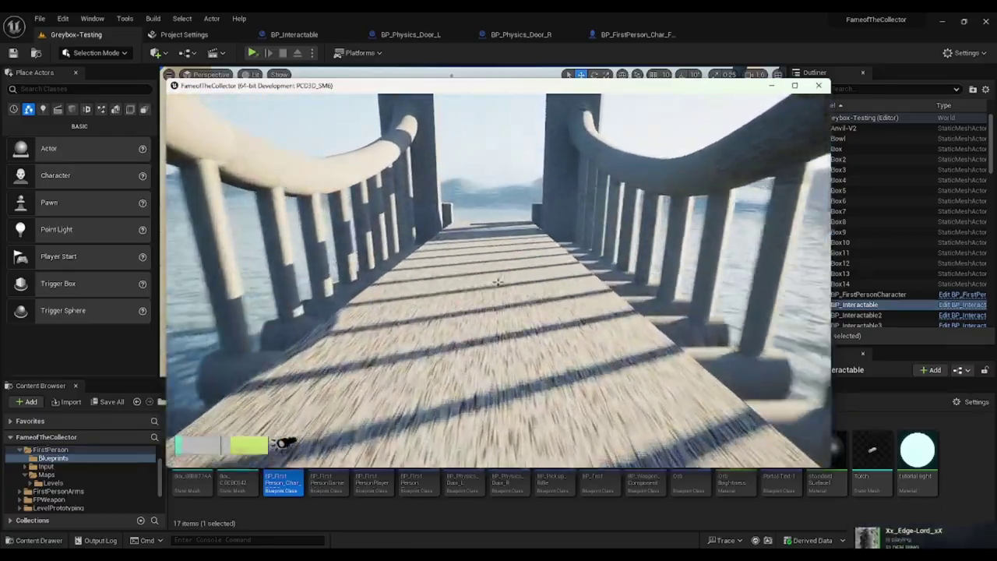
{"action": "key", "text": "w"}
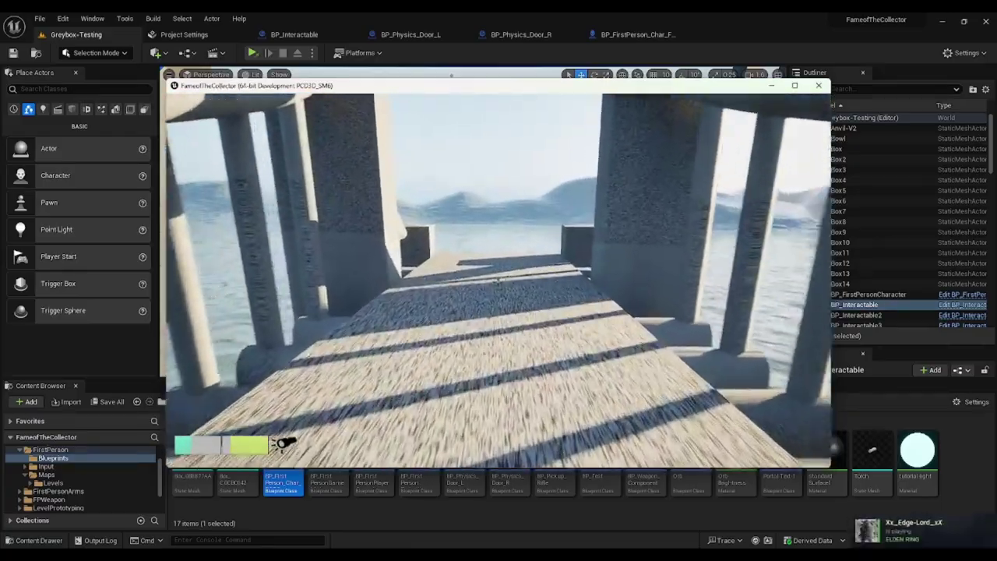
{"action": "key", "text": "w"}
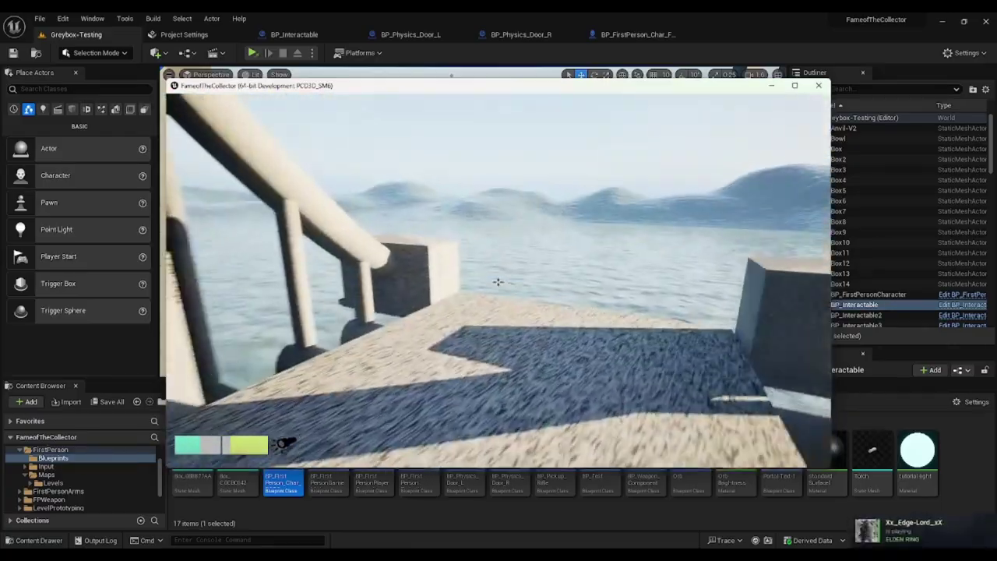
{"action": "key", "text": "w"}
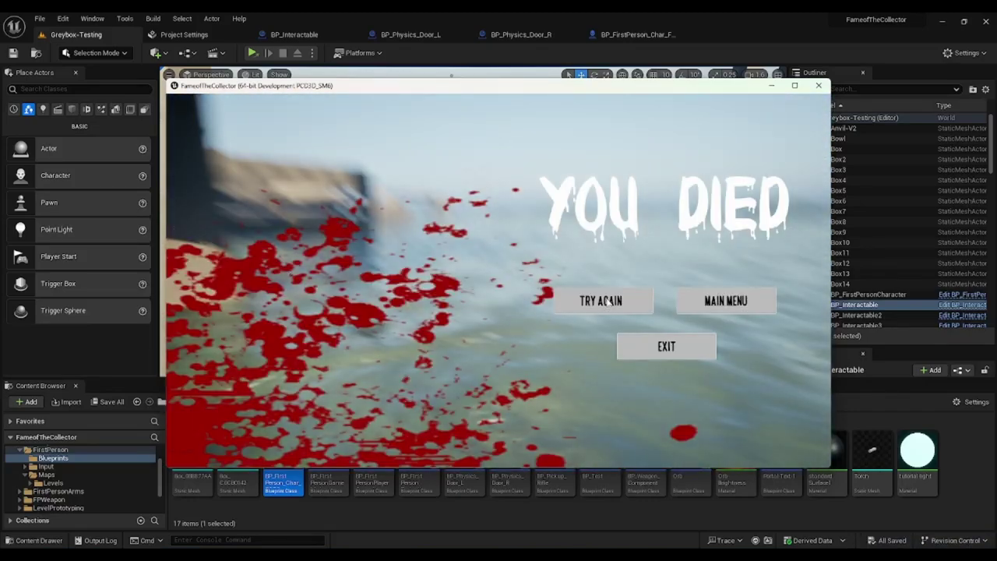
Restart the level from the death screen and walk up to the glowing cube in the green-lit room
{"action": "left_click", "coordinate": [592, 306]}
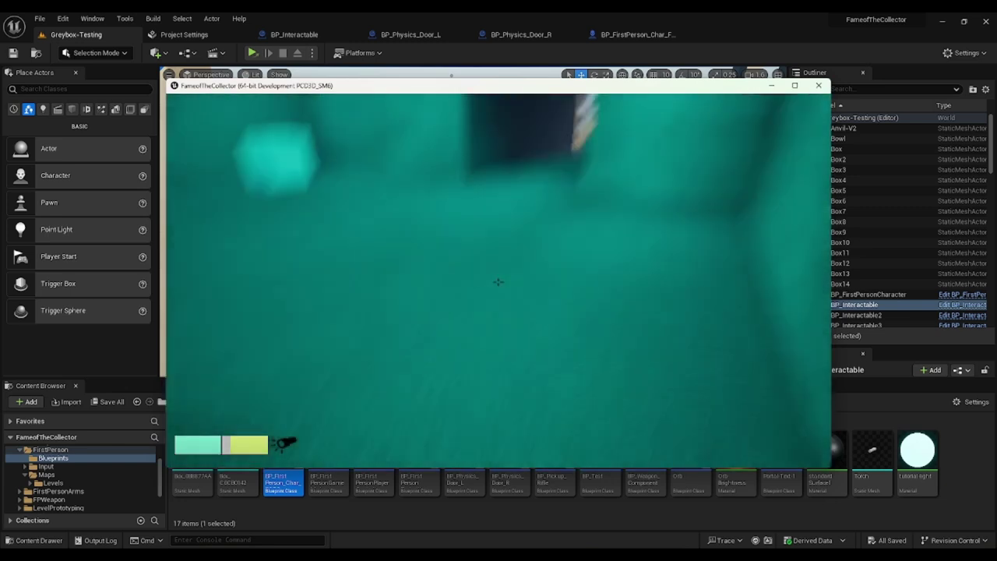
{"action": "key", "text": "w"}
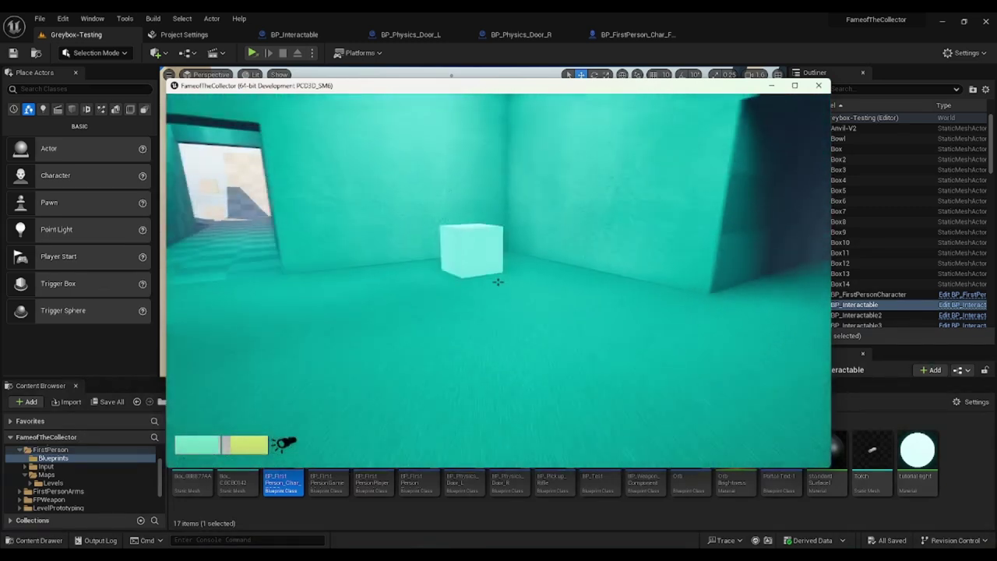
{"action": "key", "text": "w"}
{"action": "key", "text": "c"}
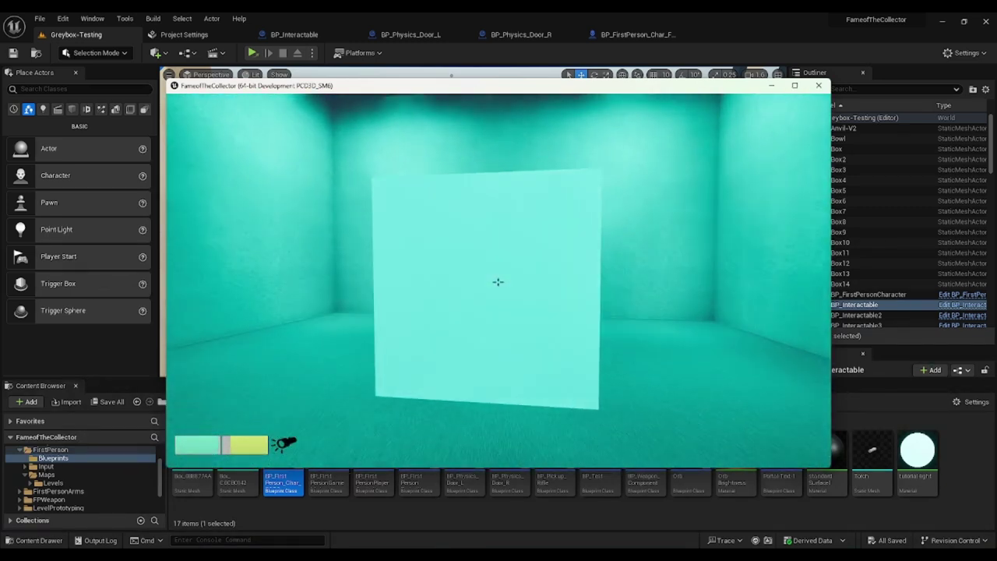
{"action": "key", "text": "w"}
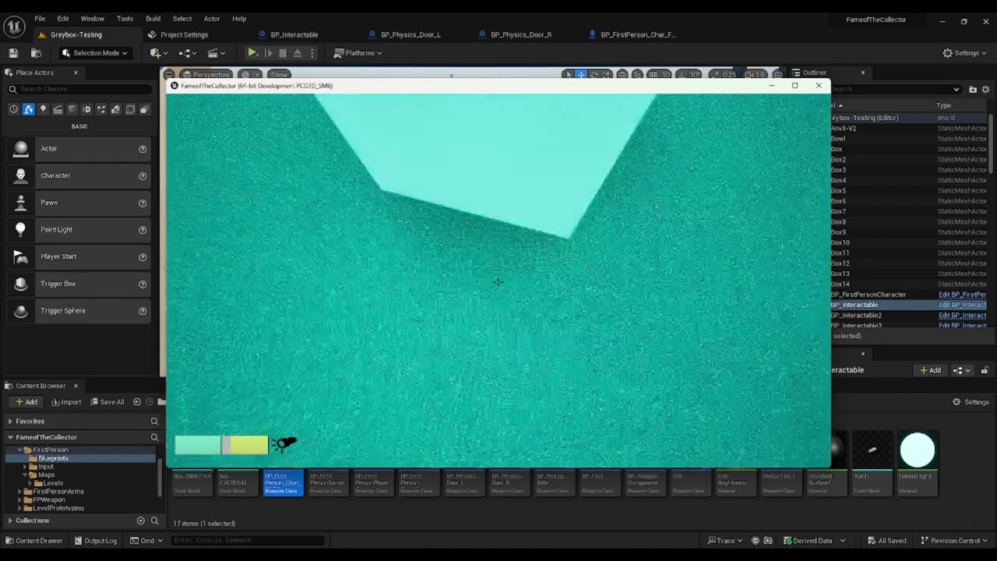
Test the interact action on the glowing cube in the green-lit room and carry it towards the corridor doorway
{"action": "key", "text": "c"}
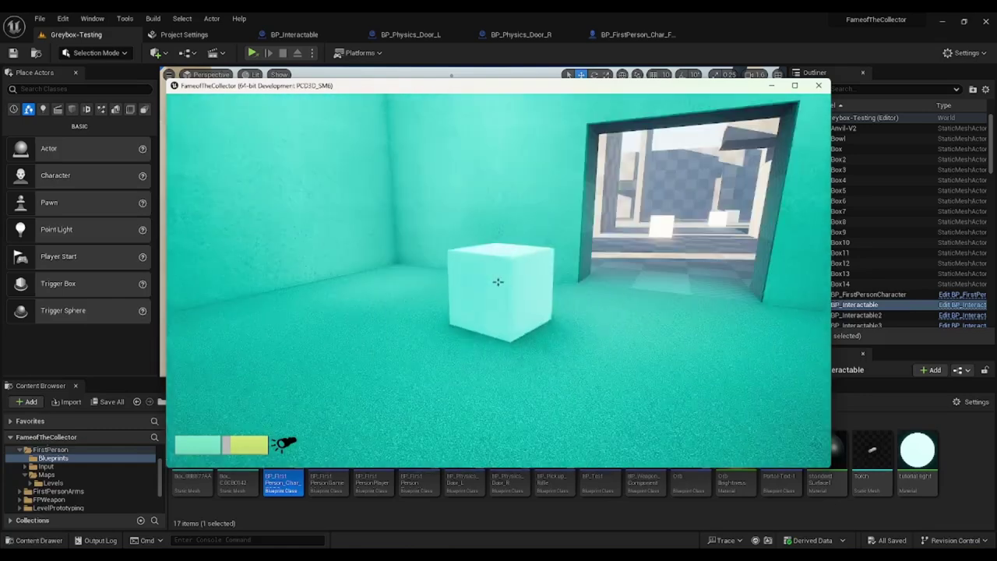
{"action": "key", "text": "c"}
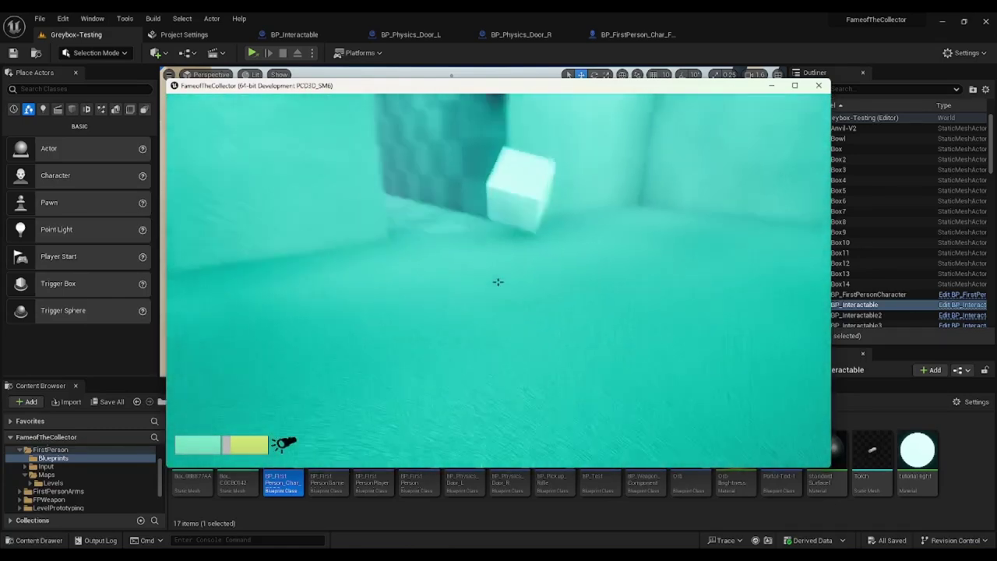
{"action": "key", "text": "w"}
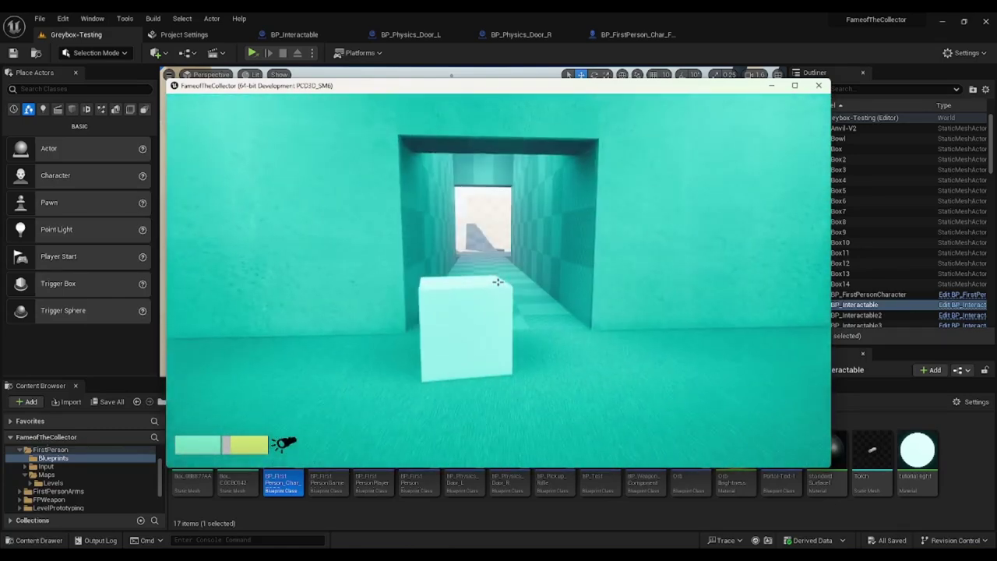
Walk through the corridor to the outdoor platform, pass the floor pit and climb the ramp to the checkered wall
{"action": "key", "text": "w"}
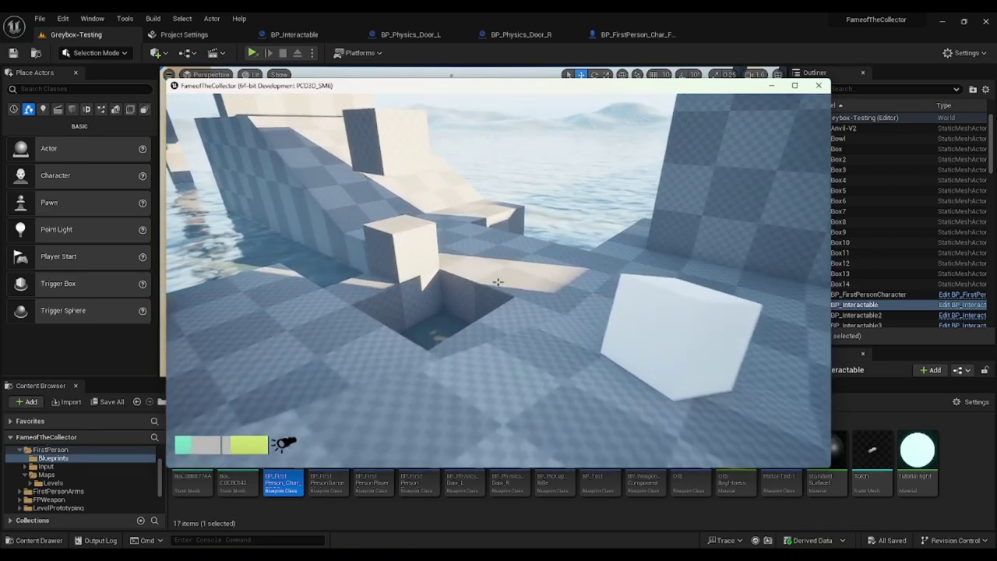
{"action": "key", "text": "w"}
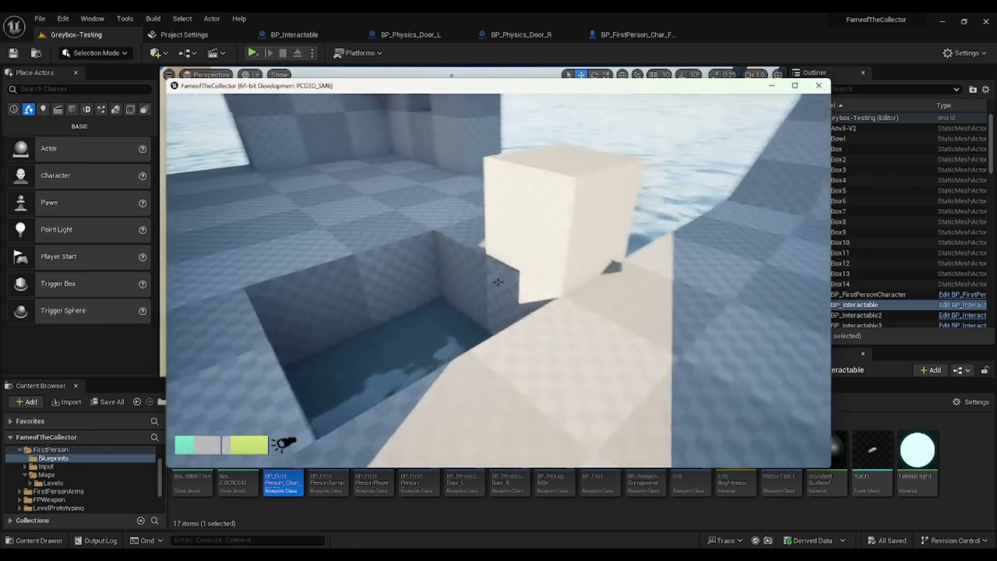
{"action": "key", "text": "w"}
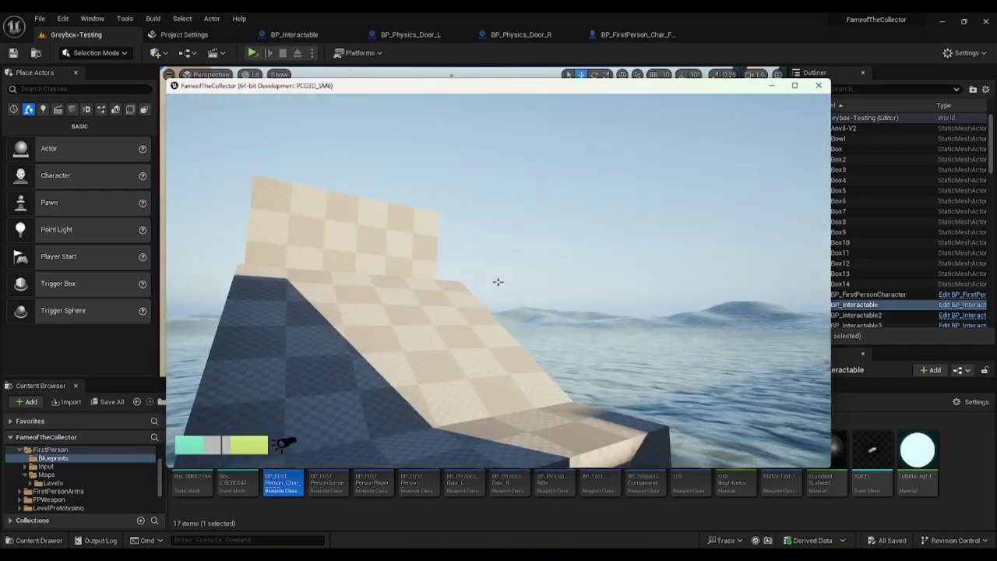
{"action": "key", "text": "w"}
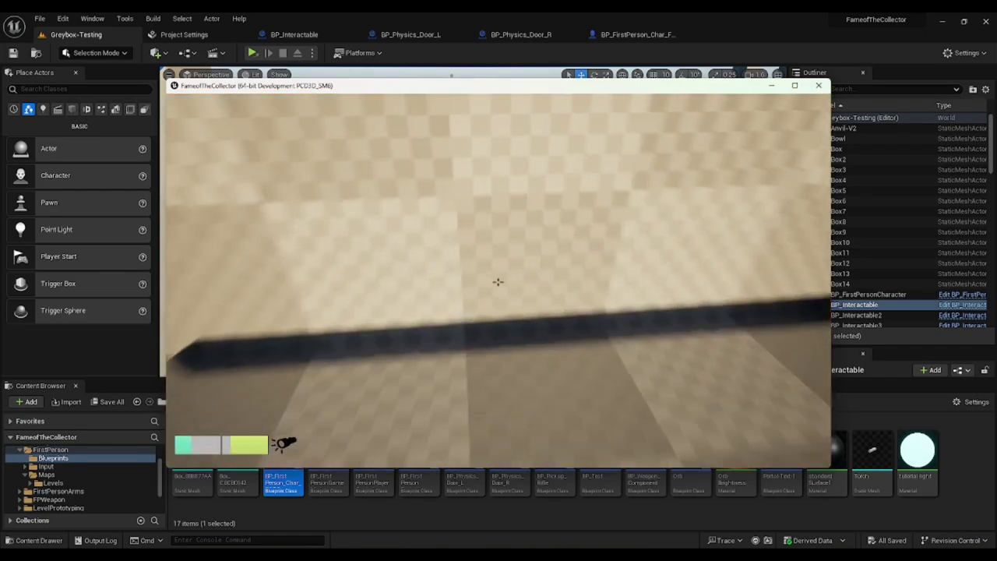
{"action": "key", "text": "w"}
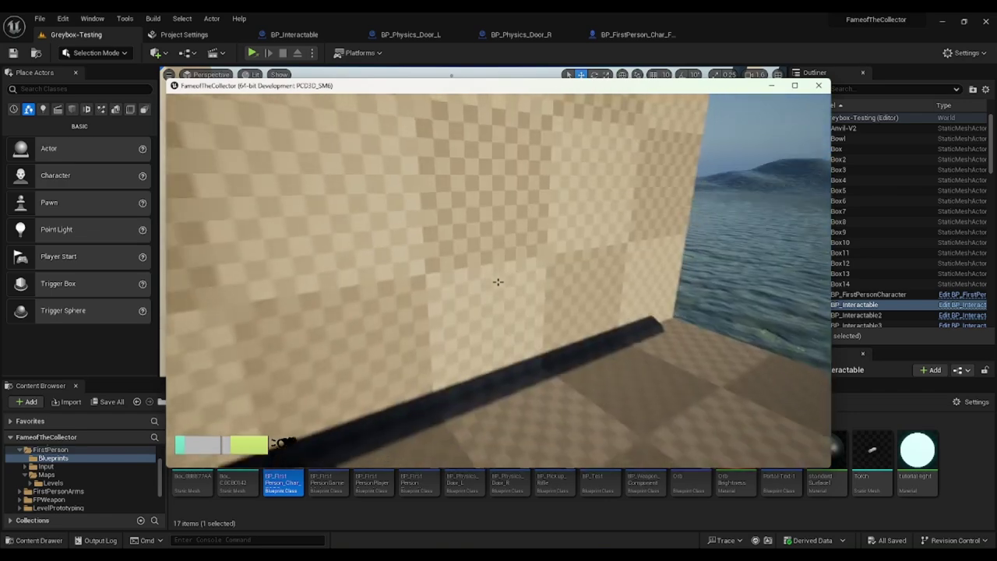
Walk around the end of the checkered wall and drop off the platform into the water
{"action": "key", "text": "s"}
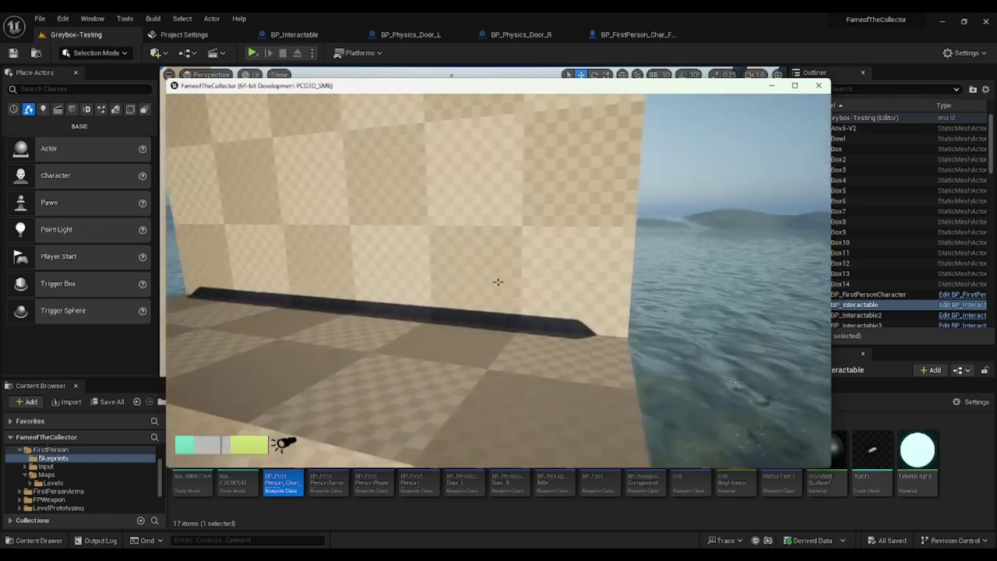
{"action": "key", "text": "w"}
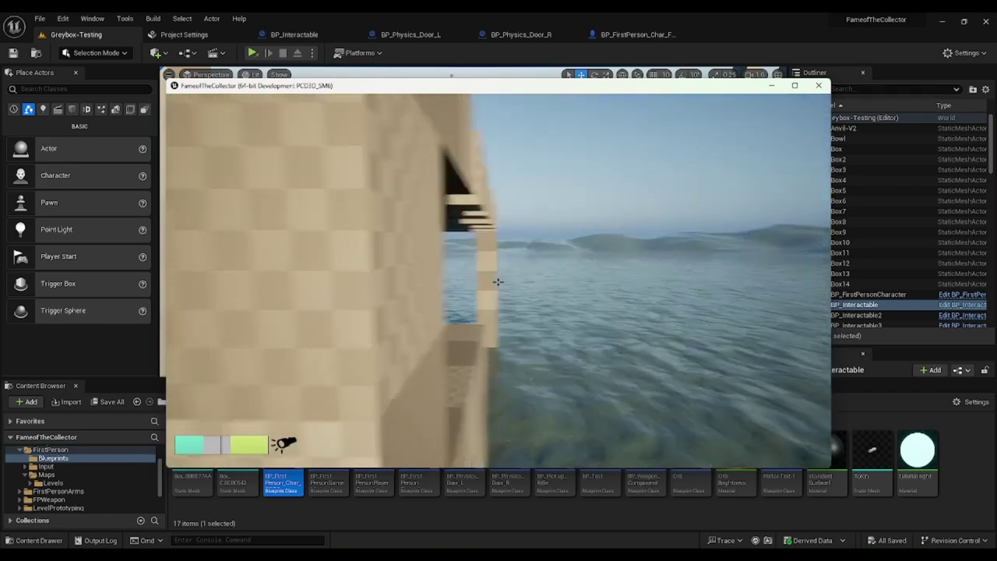
{"action": "key", "text": "w"}
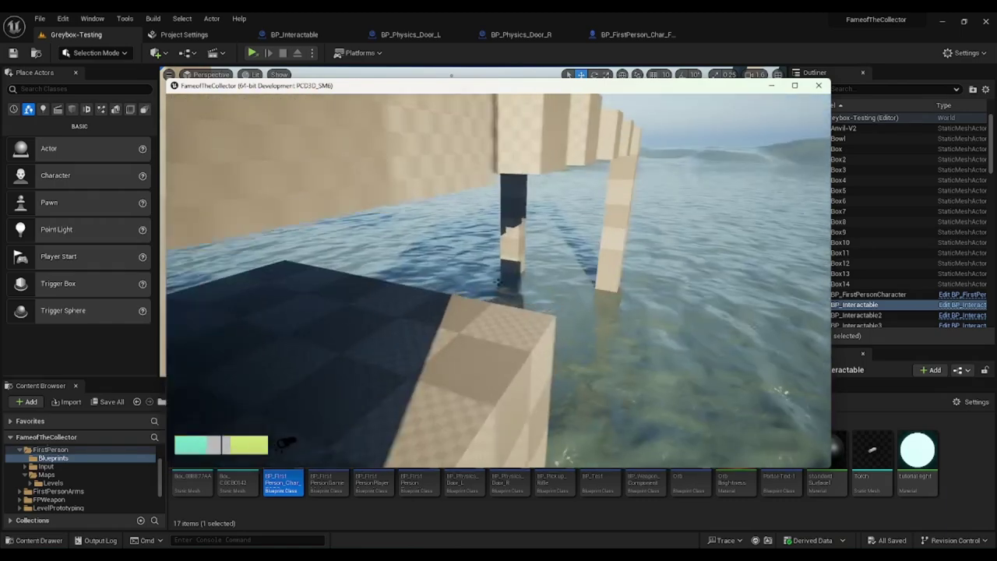
{"action": "key", "text": "w"}
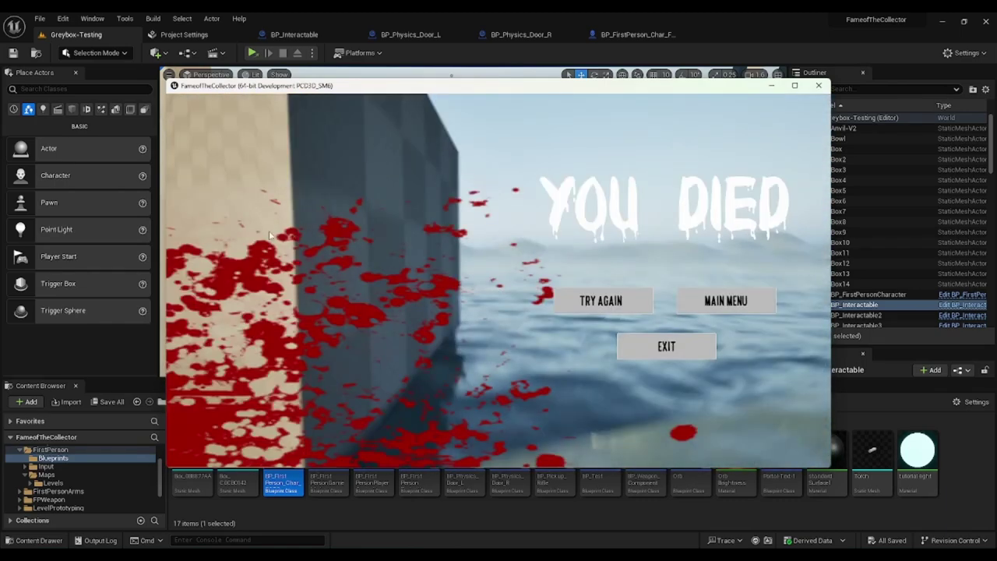
Retry the level from the death screen, pause the game and review its Controls page
{"action": "left_click", "coordinate": [602, 301]}
{"action": "key", "text": "Escape"}
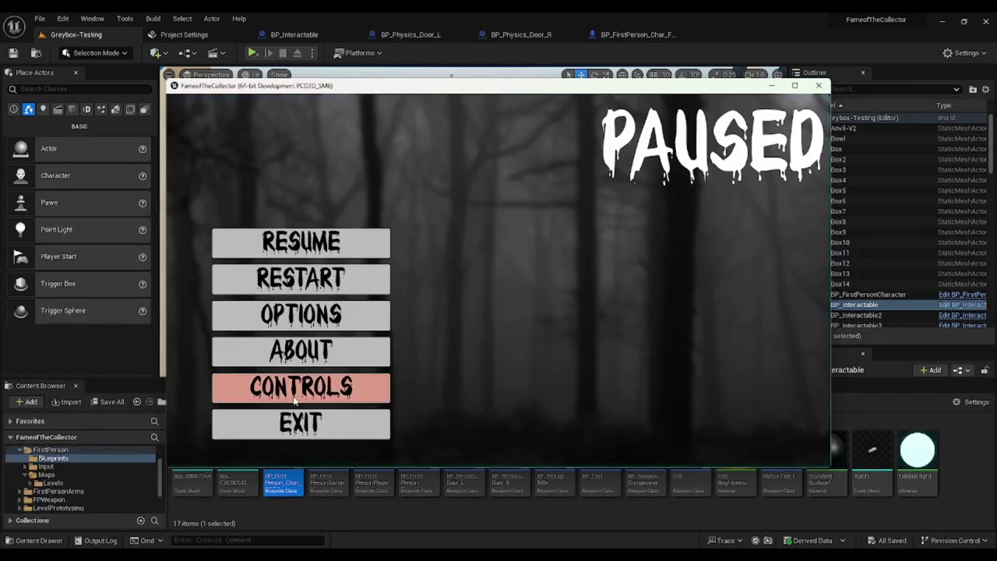
{"action": "left_click", "coordinate": [307, 398]}
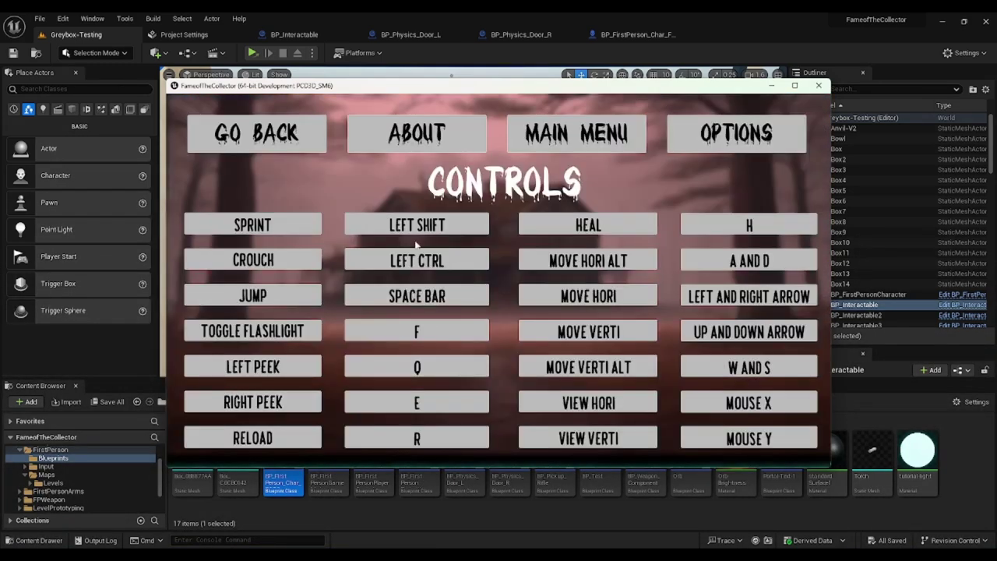
{"action": "left_click", "coordinate": [257, 136]}
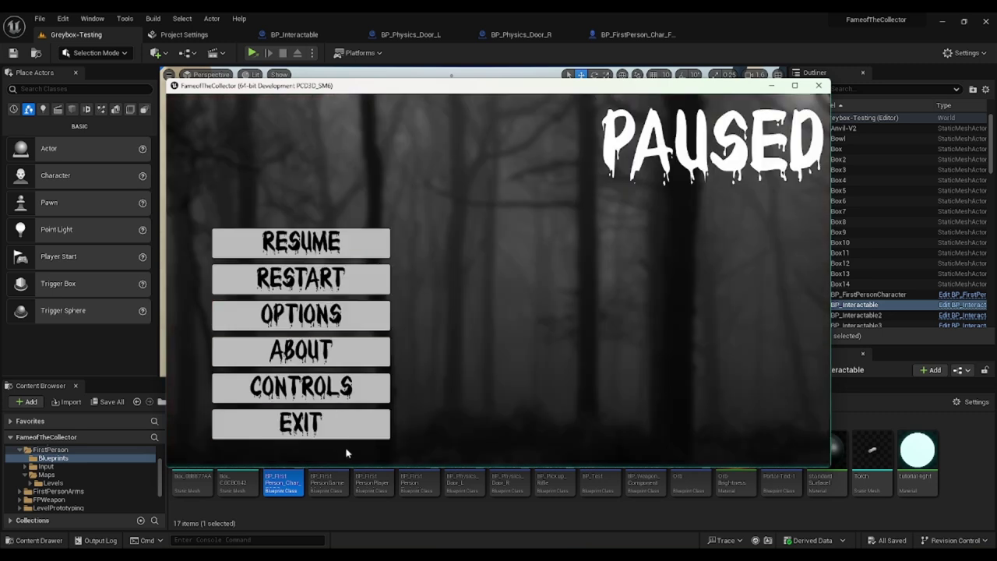
{"action": "left_click", "coordinate": [290, 387]}
{"action": "left_click", "coordinate": [293, 138]}
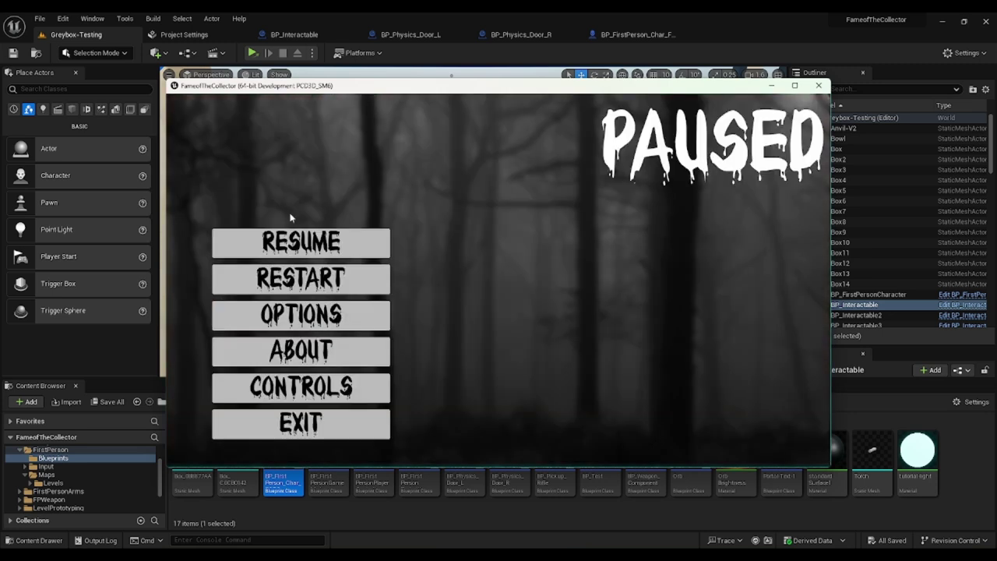
Exit the game from the pause menu and look over the Greybox-Testing level in the editor viewport
{"action": "left_click", "coordinate": [327, 419]}
{"action": "left_click", "coordinate": [458, 380]}
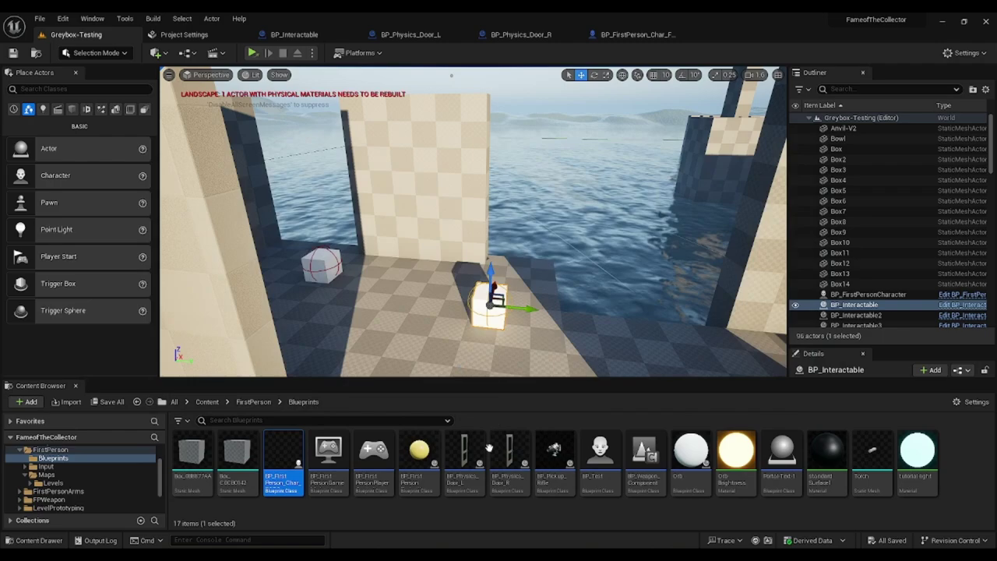
{"action": "right_click_drag", "start_coordinate": [456, 321], "coordinate": [607, 273]}
{"action": "right_click_drag", "start_coordinate": [381, 285], "coordinate": [382, 285]}
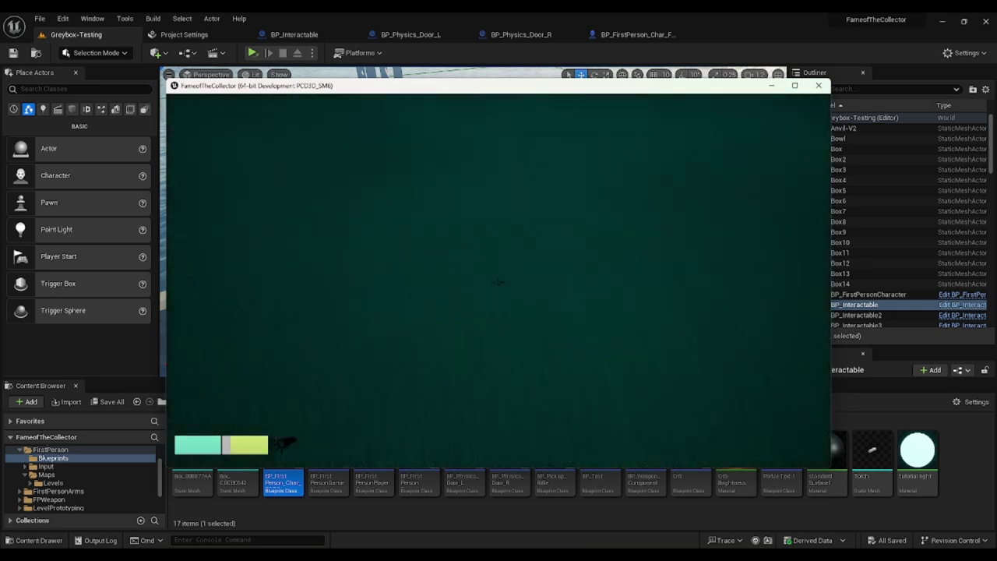
Play-test the level again, toggling the flashlight in the dark room and walking into the foggy corridor
{"action": "key", "text": "w"}
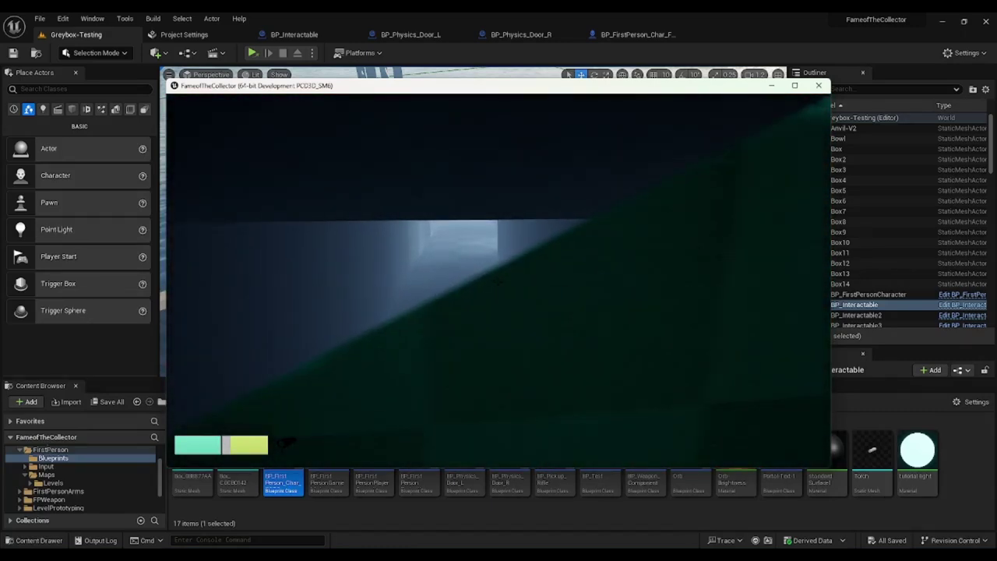
{"action": "key", "text": "f"}
{"action": "key", "text": "f"}
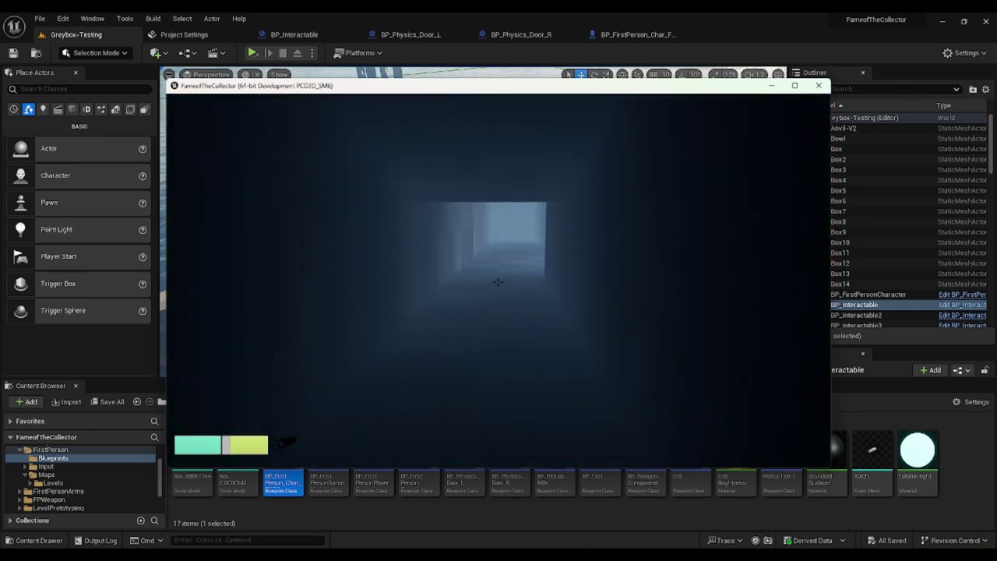
{"action": "key", "text": "w"}
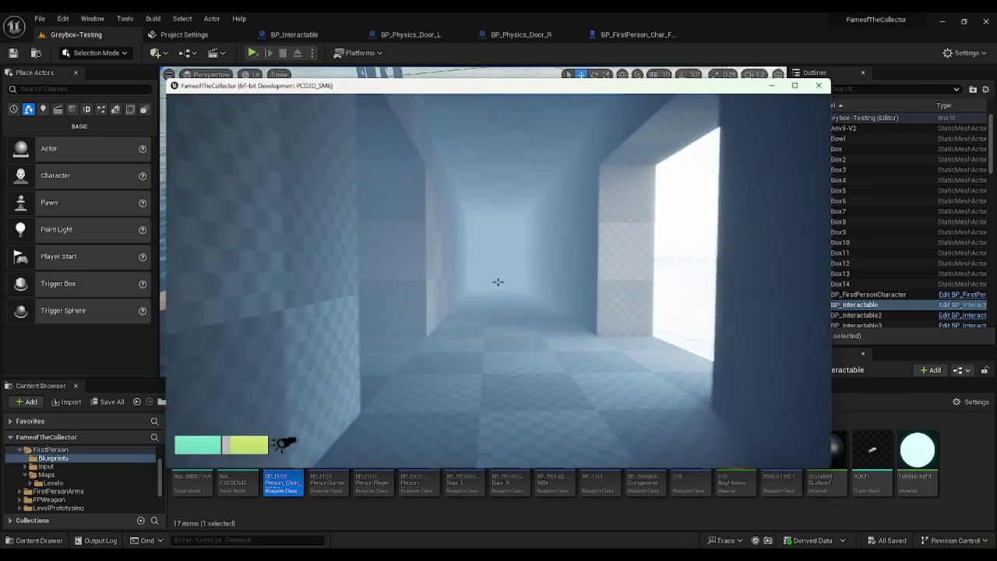
Walk on through the foggy corridors, turning the corners and passing the interaction spot
{"action": "key", "text": "w"}
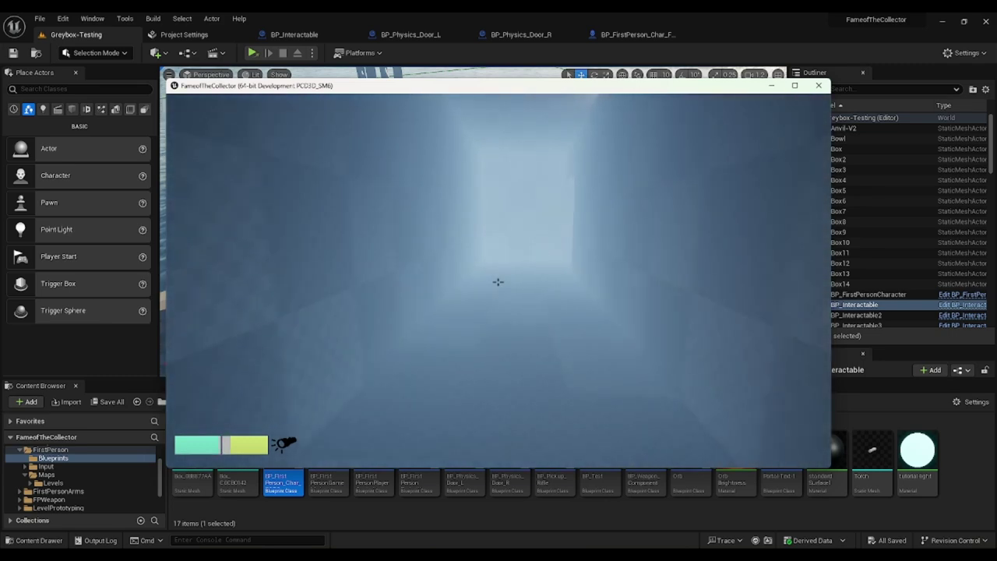
{"action": "key", "text": "w"}
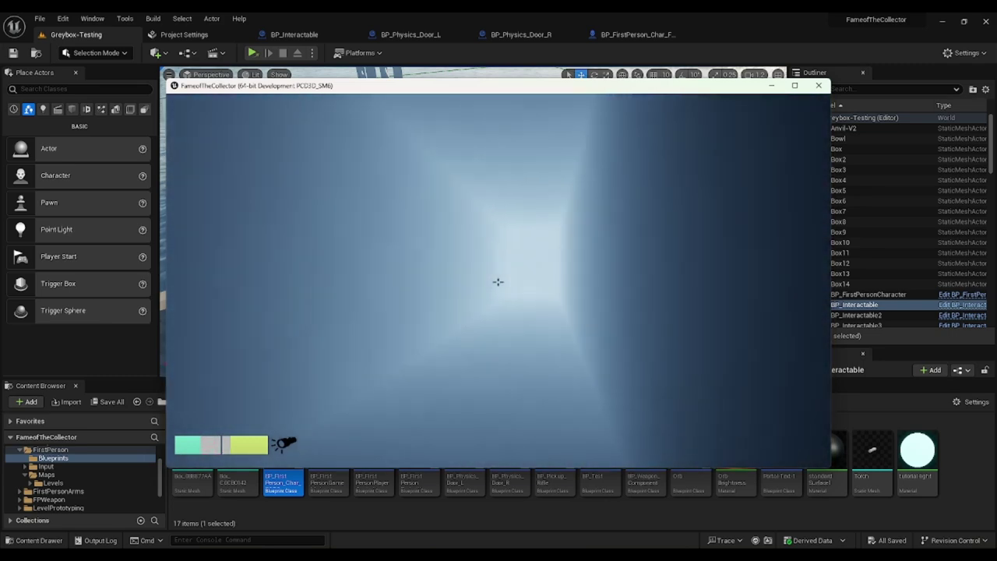
{"action": "key", "text": "w"}
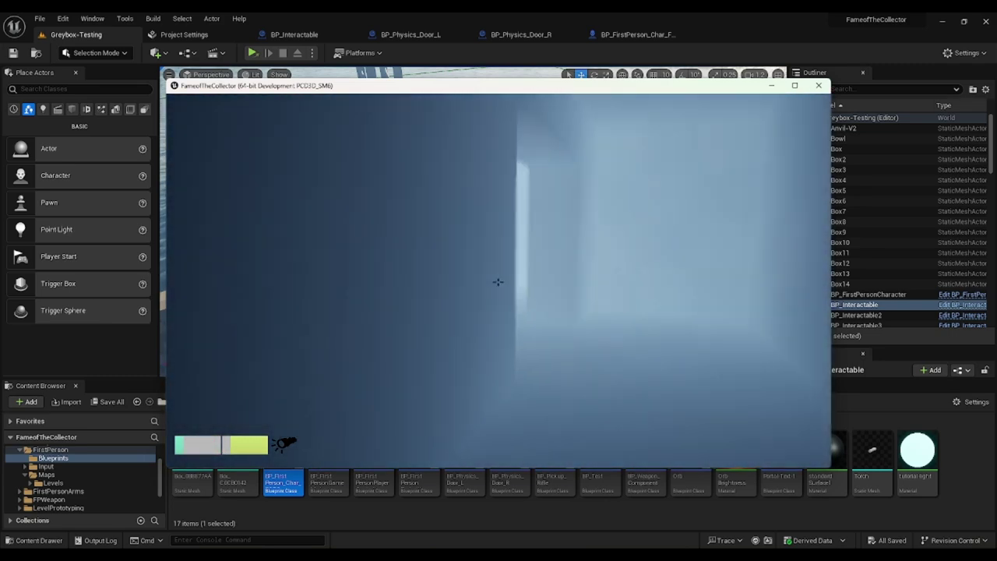
{"action": "key", "text": "w"}
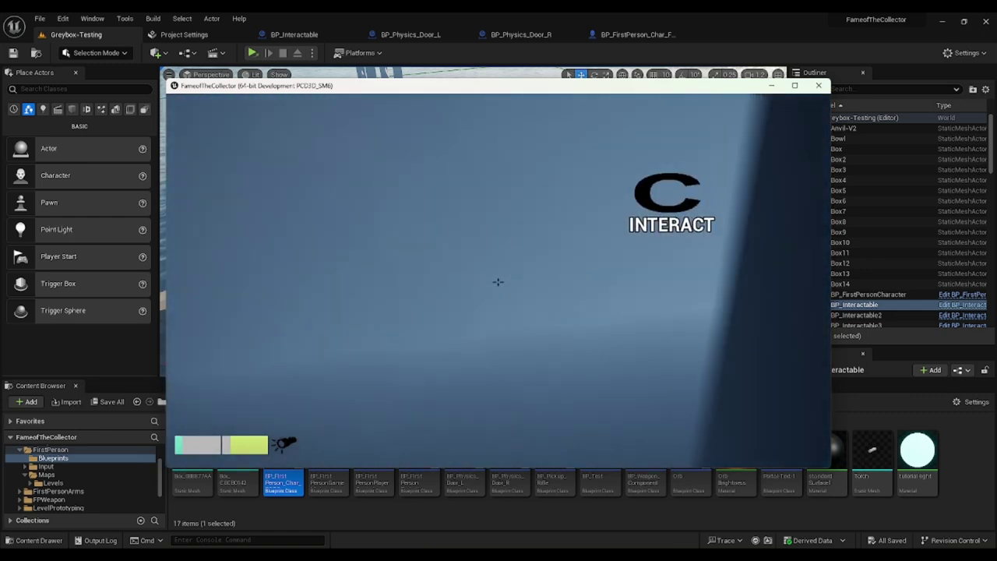
{"action": "key", "text": "w"}
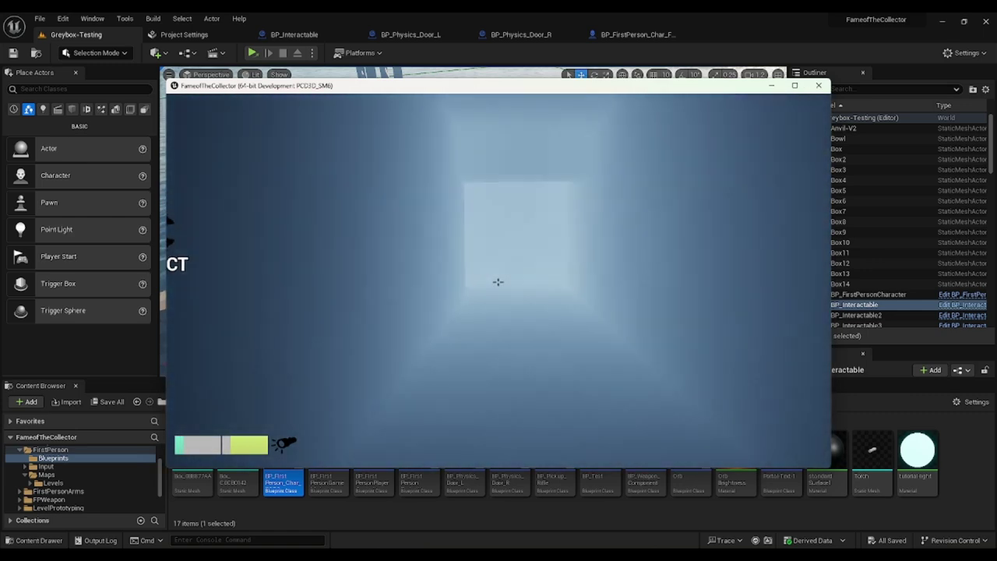
{"action": "key", "text": "w"}
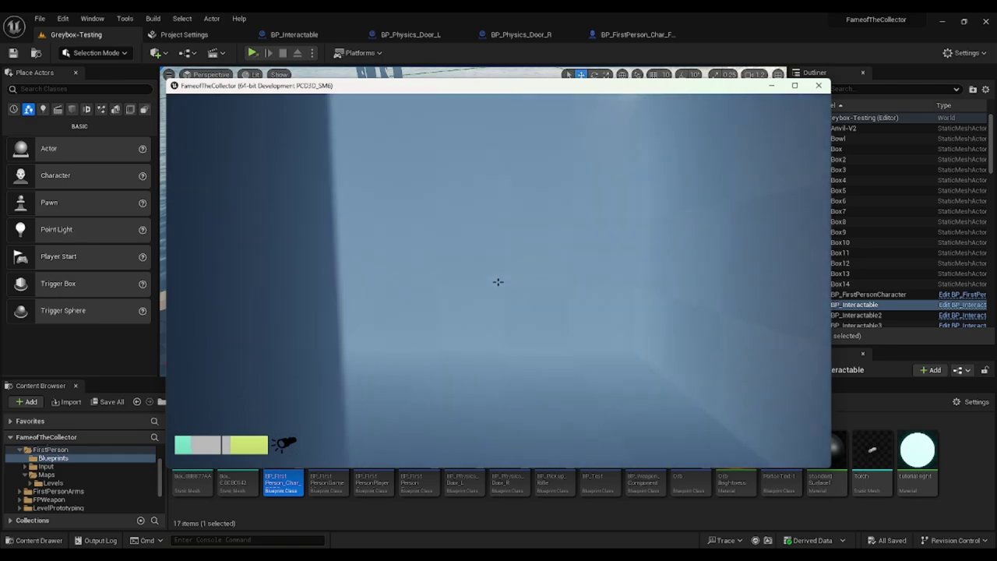
{"action": "key", "text": "w"}
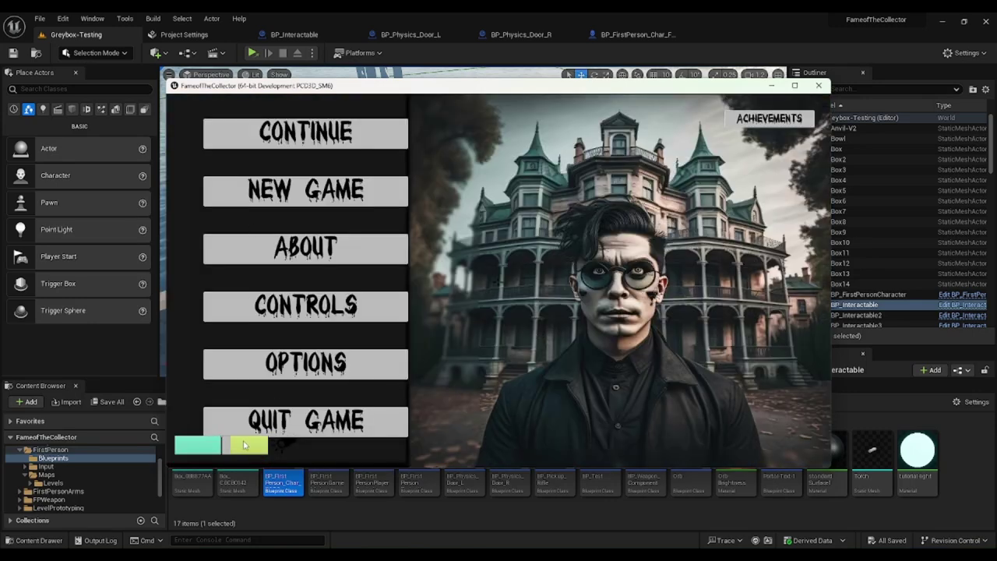
Quit the game from its main menu, survey the level and surrounding terrain, and select the TriggerBox
{"action": "left_click", "coordinate": [325, 427]}
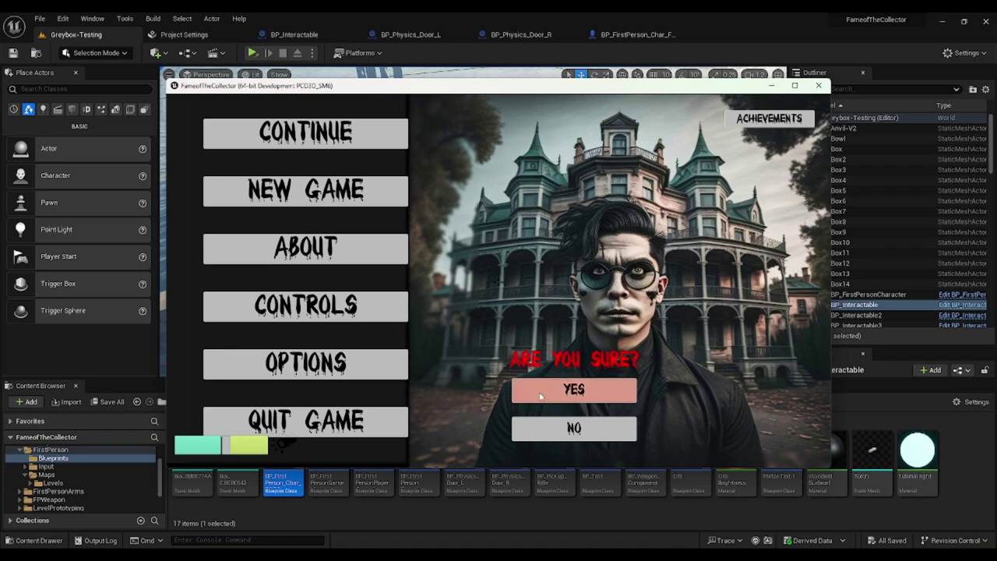
{"action": "left_click", "coordinate": [517, 395]}
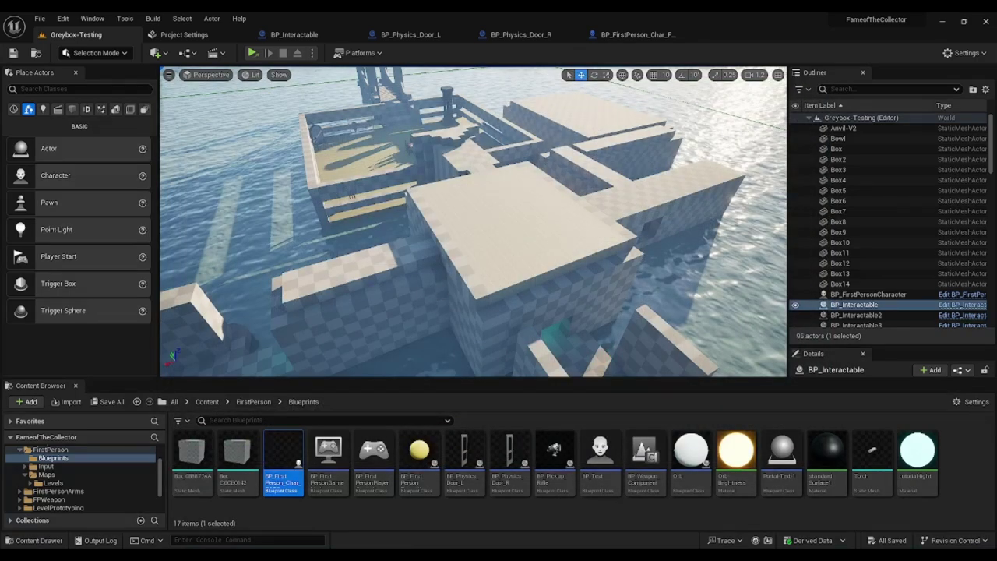
{"action": "key", "text": "s"}
{"action": "right_click_drag", "start_coordinate": [473, 222], "coordinate": [557, 253]}
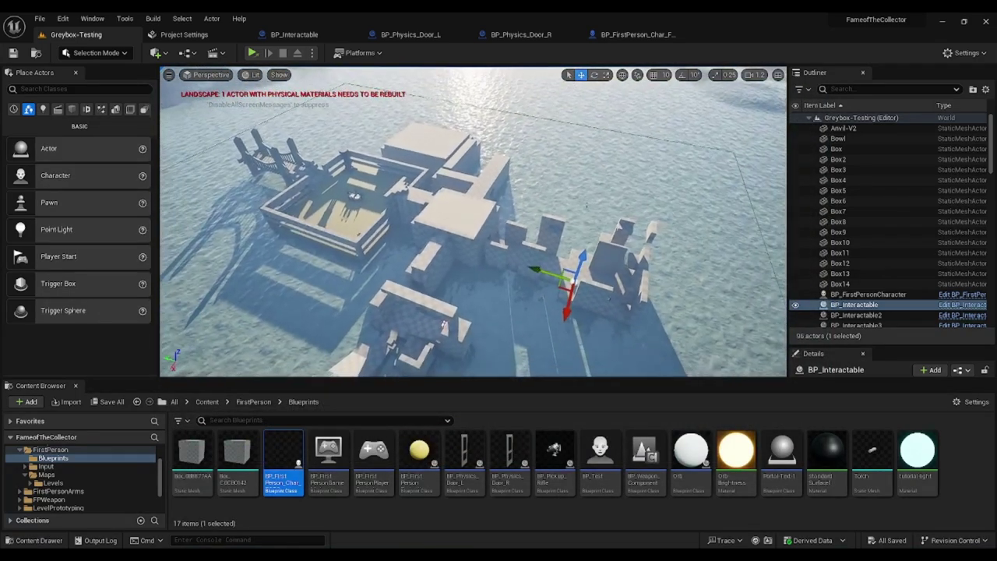
{"action": "right_click_drag", "start_coordinate": [586, 204], "coordinate": [586, 204]}
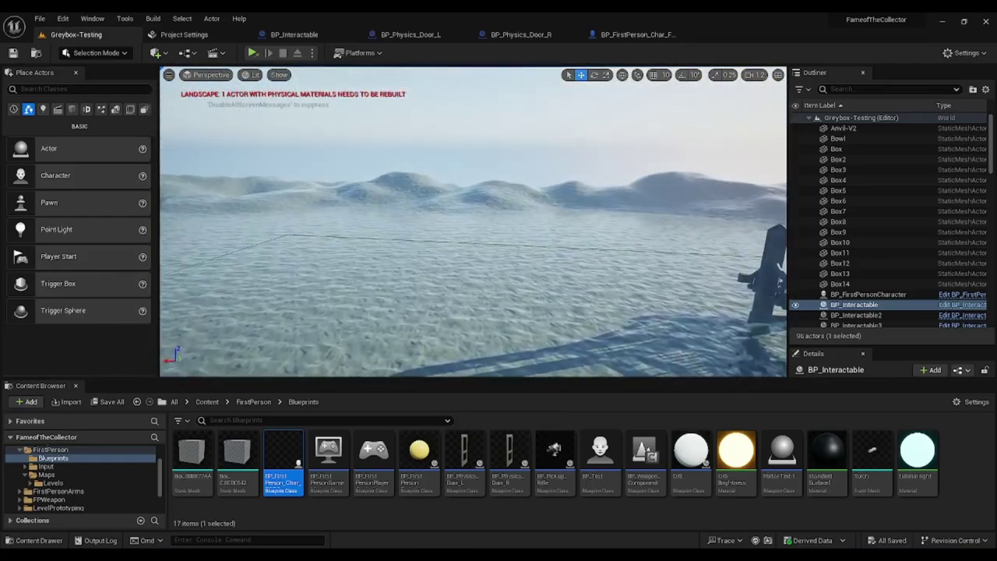
{"action": "right_click_drag", "start_coordinate": [392, 270], "coordinate": [392, 269]}
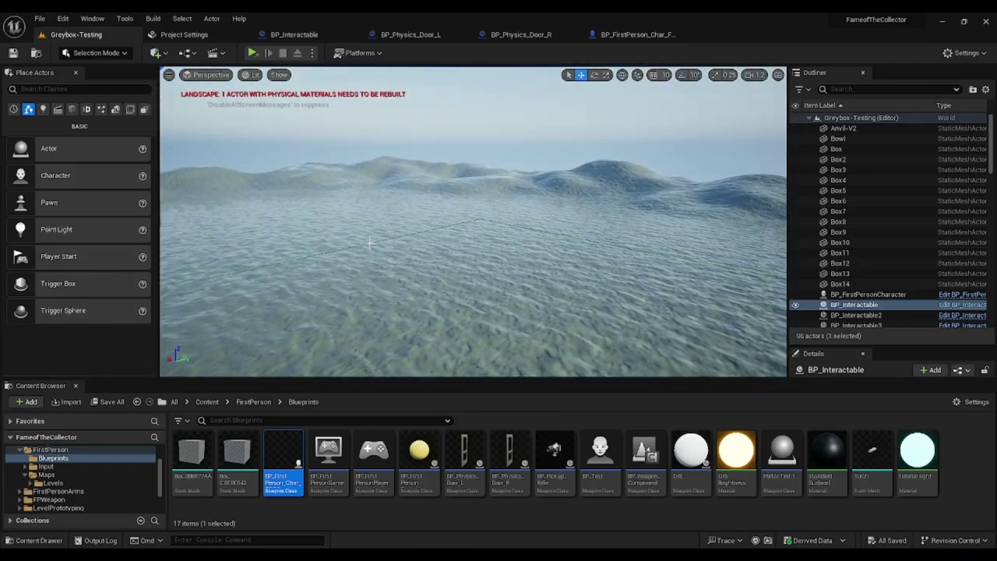
{"action": "left_click", "coordinate": [370, 243]}
{"action": "right_click_drag", "start_coordinate": [655, 276], "coordinate": [655, 276]}
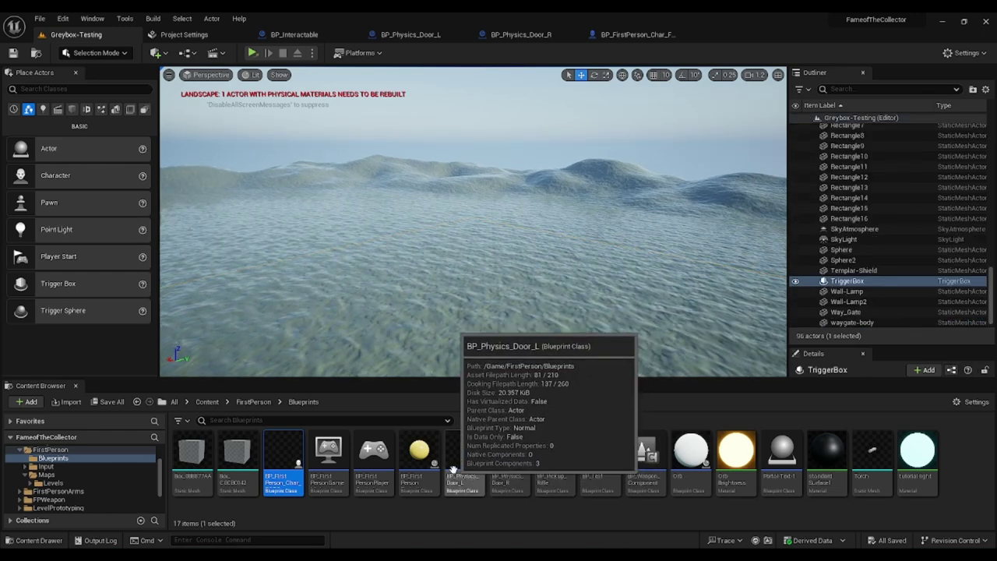
Open the BP_Physics_Door_L blueprint's event graph
{"action": "left_click", "coordinate": [394, 36]}
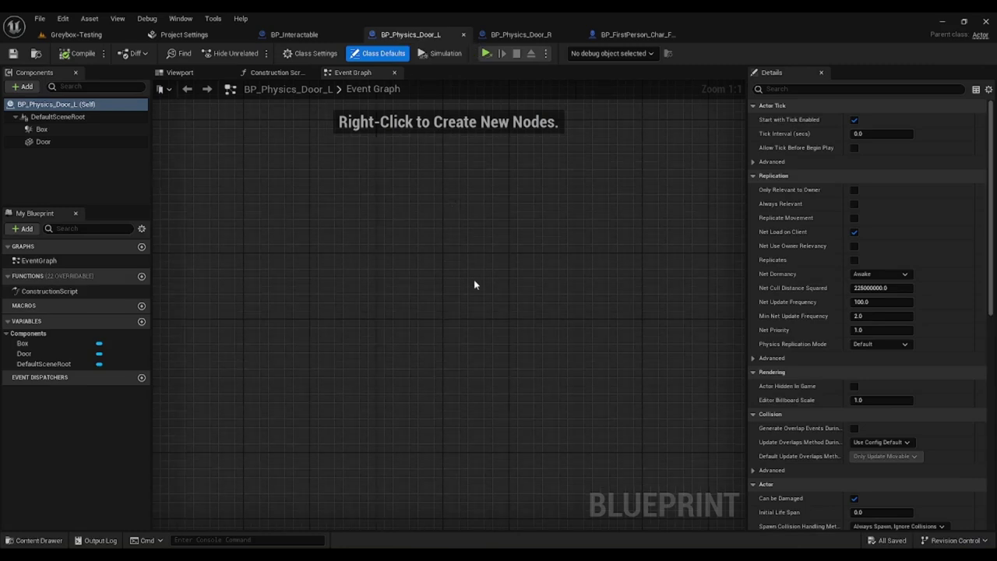
View the door models in the BP_Physics_Door_L and BP_Physics_Door_R viewports, and select the right door's Door mesh
{"action": "left_click", "coordinate": [187, 73]}
{"action": "left_click_drag", "start_coordinate": [495, 292], "coordinate": [478, 243]}
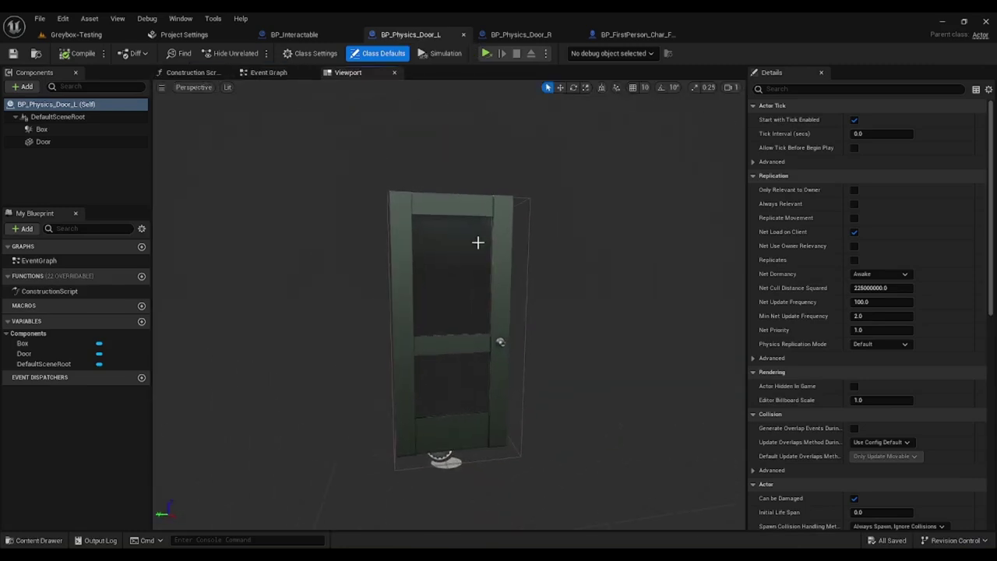
{"action": "left_click", "coordinate": [514, 36]}
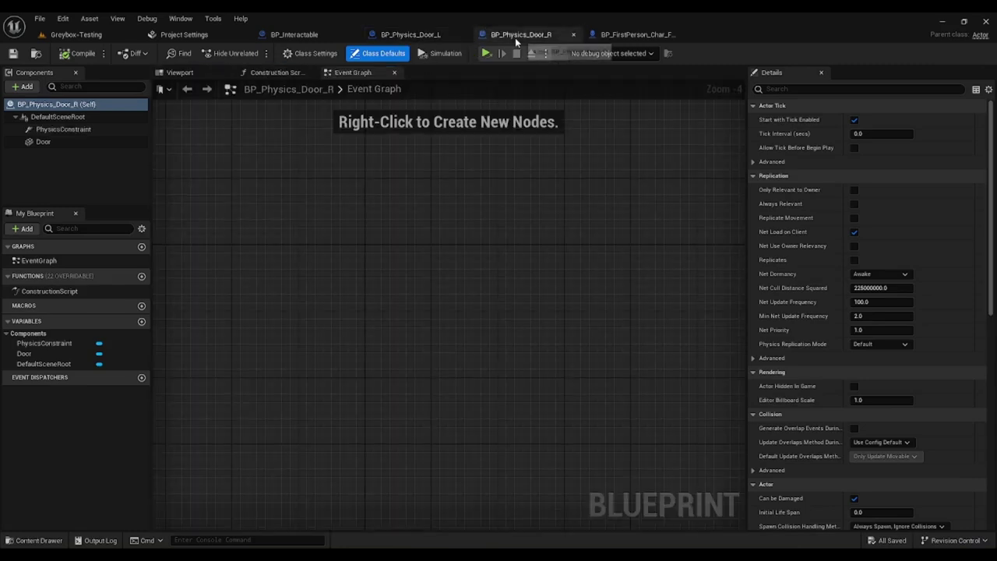
{"action": "left_click", "coordinate": [184, 77]}
{"action": "right_click_drag", "start_coordinate": [421, 269], "coordinate": [459, 274]}
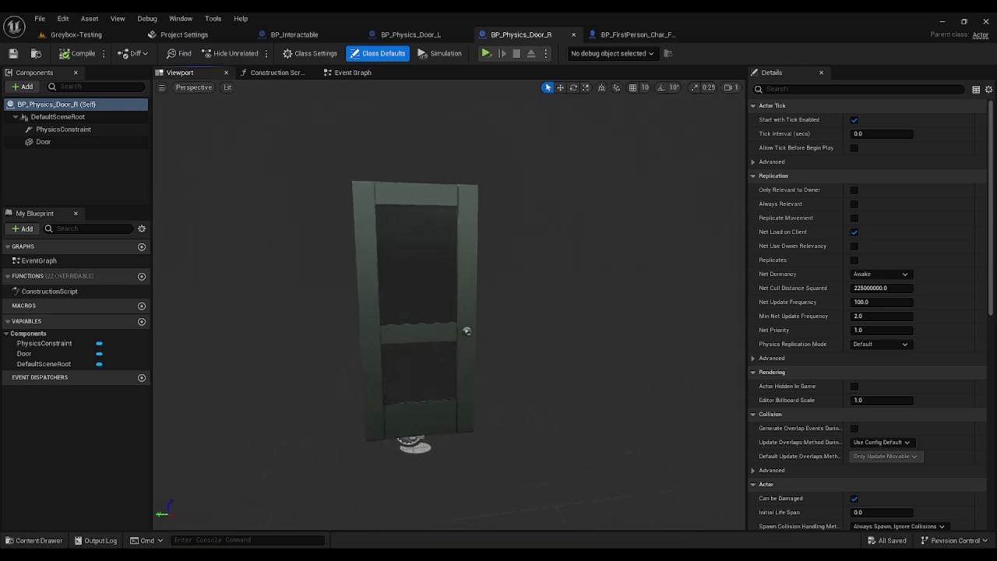
{"action": "left_click_drag", "start_coordinate": [424, 312], "coordinate": [438, 325]}
{"action": "left_click", "coordinate": [438, 325]}
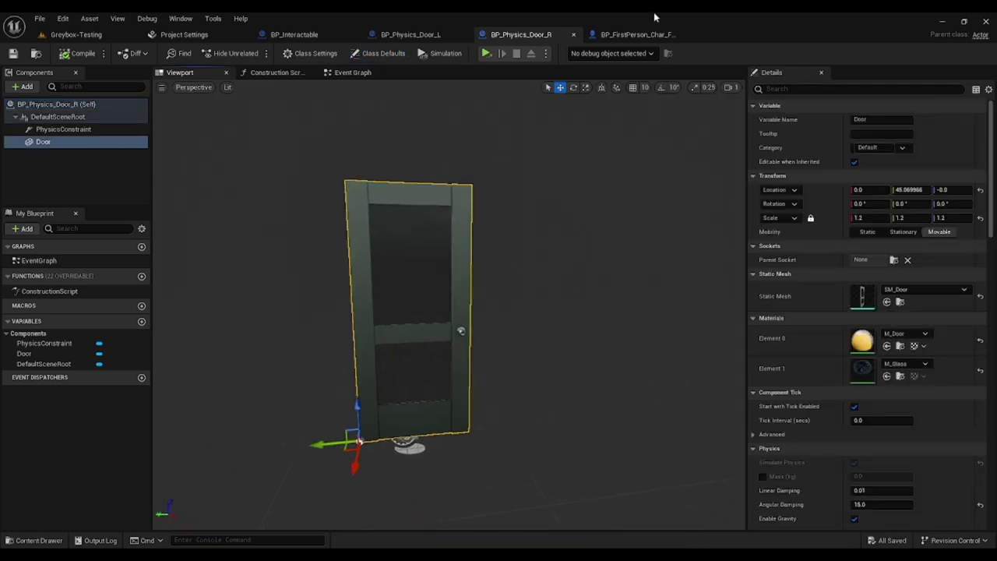
In BP_FirstPerson_Char_FOTC, select the PhysicsHandle component and examine the Interact node group and the grey group above it
{"action": "left_click", "coordinate": [636, 35]}
{"action": "right_click_drag", "start_coordinate": [518, 283], "coordinate": [591, 249]}
{"action": "scroll", "coordinate": [68, 171], "scroll_direction": "down", "scroll_amount": 1}
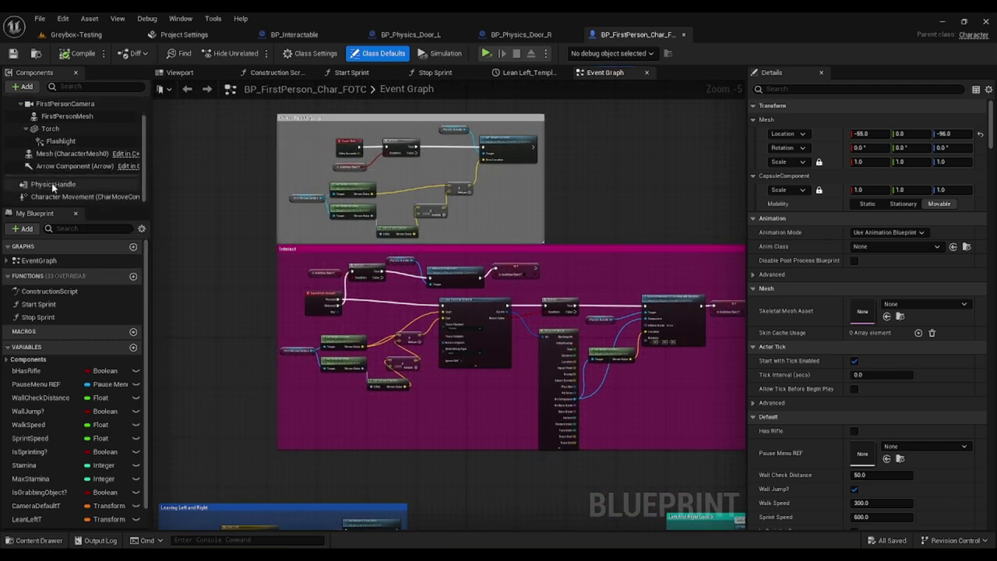
{"action": "left_click", "coordinate": [77, 183]}
{"action": "scroll", "coordinate": [311, 291], "scroll_direction": "down", "scroll_amount": 1}
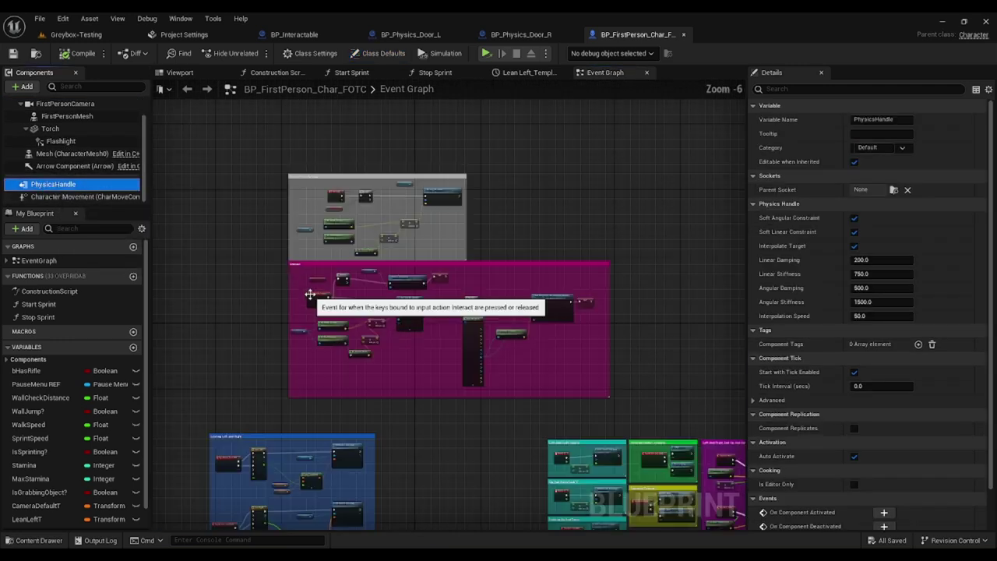
{"action": "scroll", "coordinate": [324, 305], "scroll_direction": "up", "scroll_amount": 2}
{"action": "right_click_drag", "start_coordinate": [464, 376], "coordinate": [402, 414]}
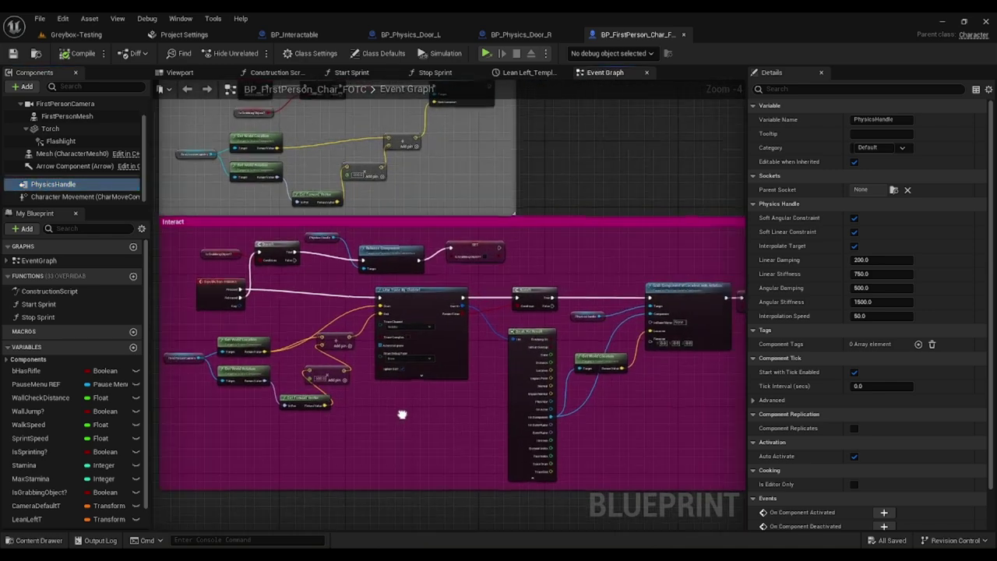
{"action": "scroll", "coordinate": [425, 288], "scroll_direction": "down", "scroll_amount": 1}
{"action": "right_click_drag", "start_coordinate": [323, 185], "coordinate": [424, 330]}
{"action": "right_click_drag", "start_coordinate": [482, 378], "coordinate": [312, 184]}
Locate the Leaning Left and Right node group and open the Lean Left timeline to examine its Camera Track curve
{"action": "scroll", "coordinate": [358, 296], "scroll_direction": "down", "scroll_amount": 2}
{"action": "scroll", "coordinate": [414, 356], "scroll_direction": "down", "scroll_amount": 2}
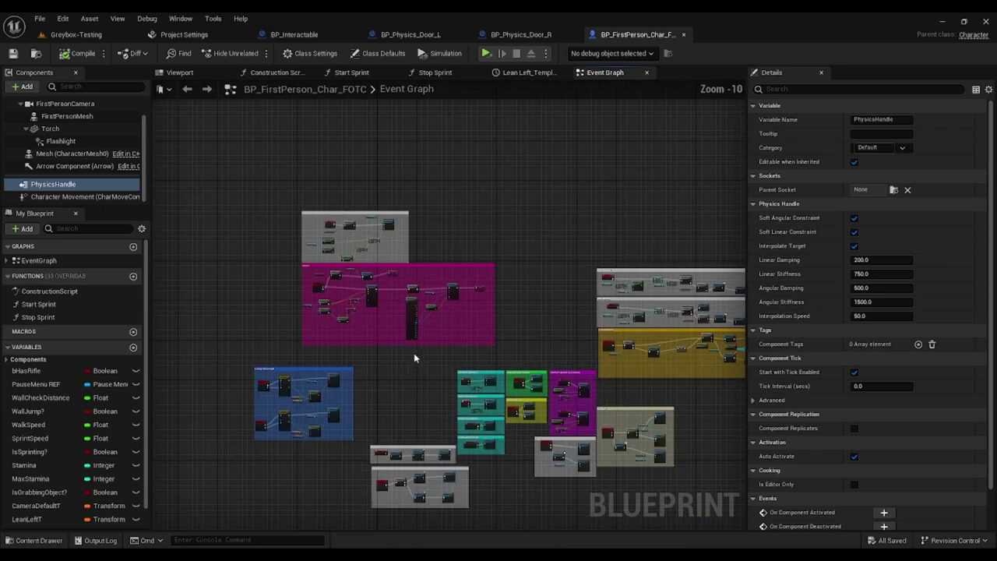
{"action": "right_click_drag", "start_coordinate": [413, 356], "coordinate": [514, 211]}
{"action": "scroll", "coordinate": [382, 222], "scroll_direction": "up", "scroll_amount": 4}
{"action": "scroll", "coordinate": [398, 228], "scroll_direction": "up", "scroll_amount": 3}
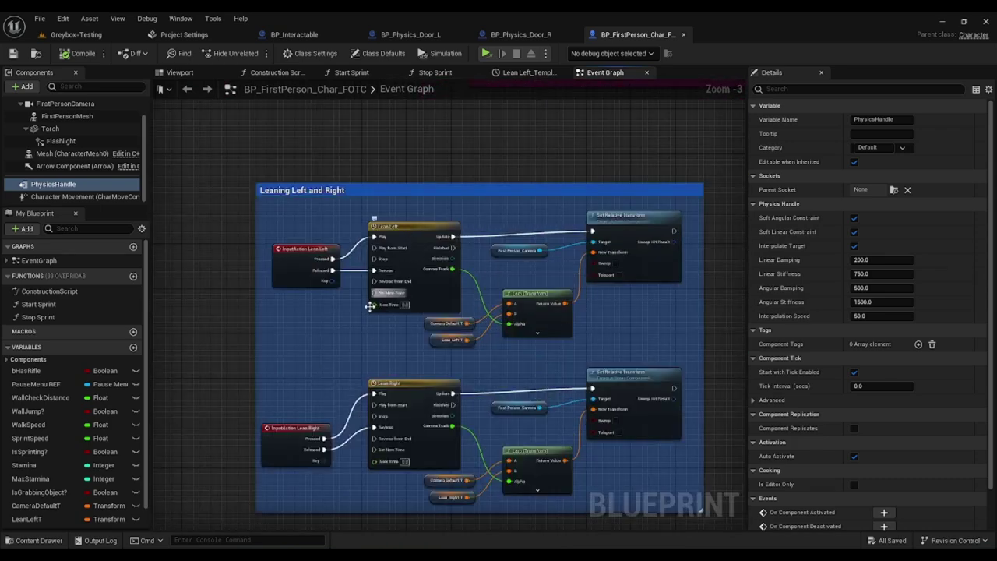
{"action": "right_click_drag", "start_coordinate": [355, 331], "coordinate": [352, 284]}
{"action": "double_click", "coordinate": [417, 200]}
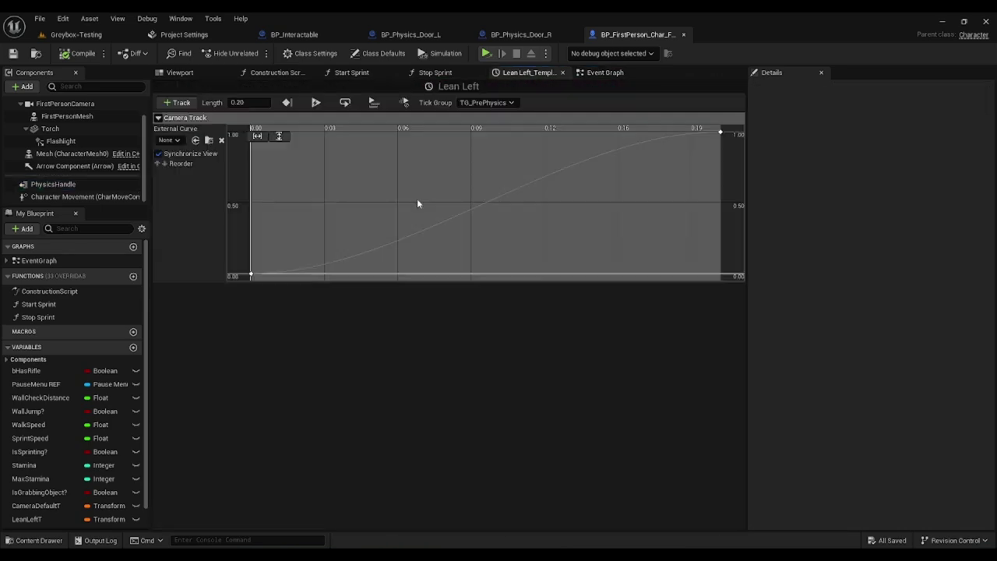
{"action": "right_click_drag", "start_coordinate": [432, 215], "coordinate": [416, 202]}
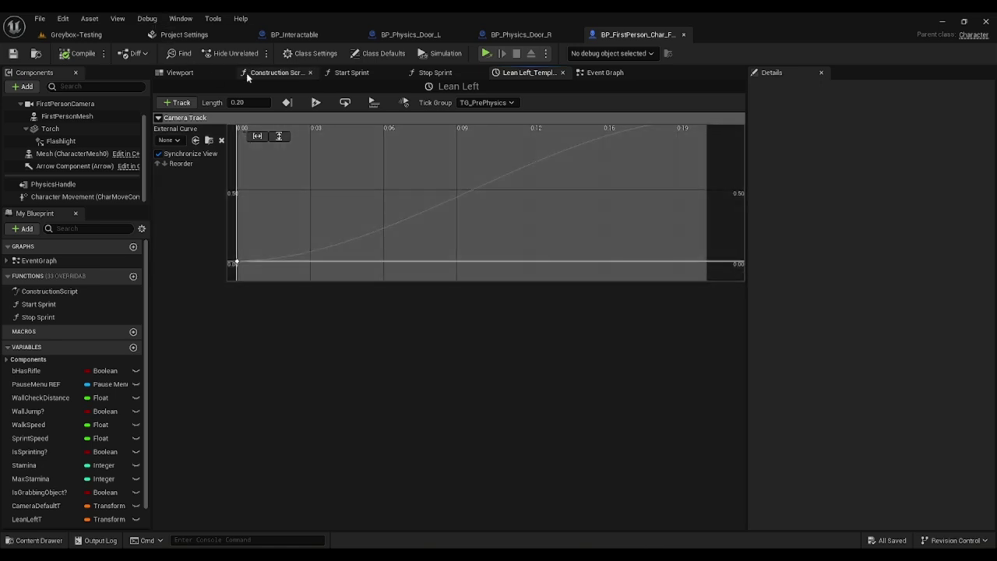
Examine the Lean Right timeline's Camera Track curve, and close that timeline and the event graph
{"action": "left_click", "coordinate": [616, 74]}
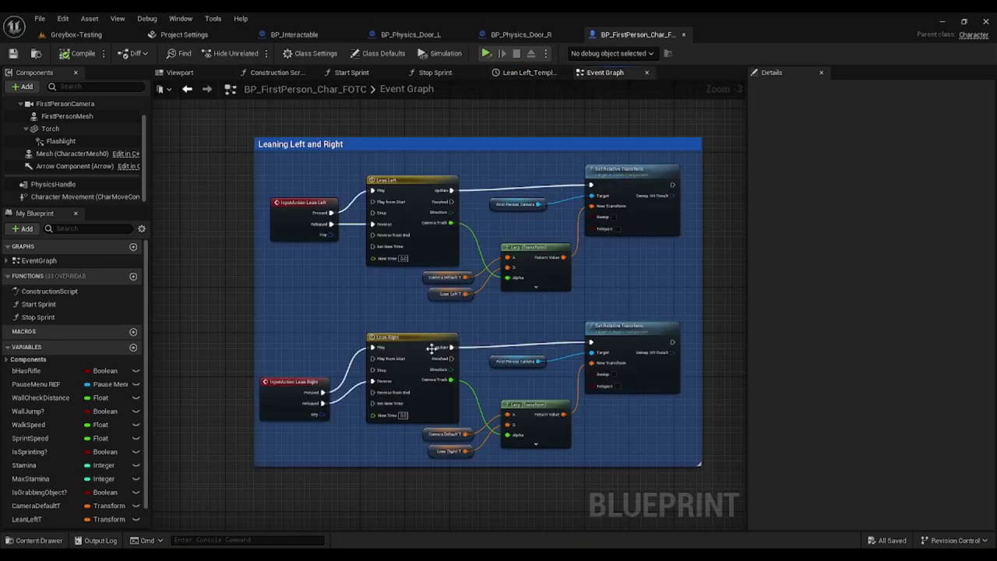
{"action": "double_click", "coordinate": [409, 360]}
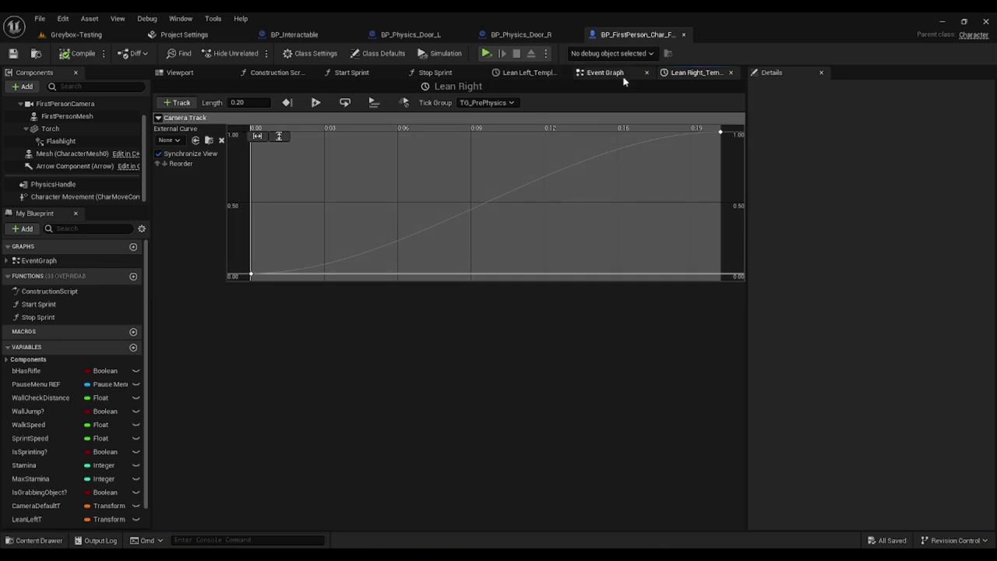
{"action": "left_click", "coordinate": [732, 73]}
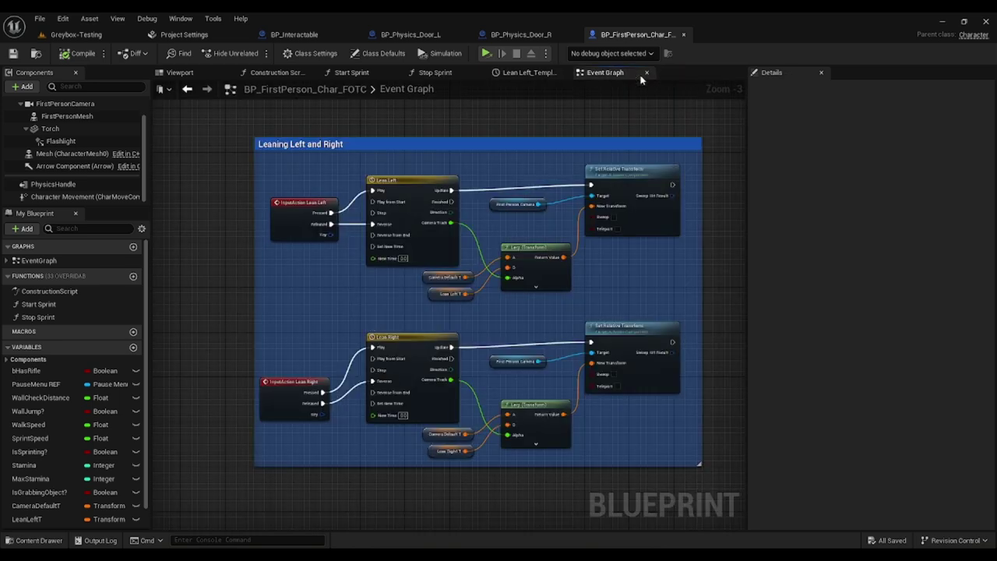
{"action": "left_click", "coordinate": [645, 73]}
Return to the Greybox-Testing level and play-test the teal room, walking around and toggling the flashlight on and off
{"action": "left_click", "coordinate": [81, 35]}
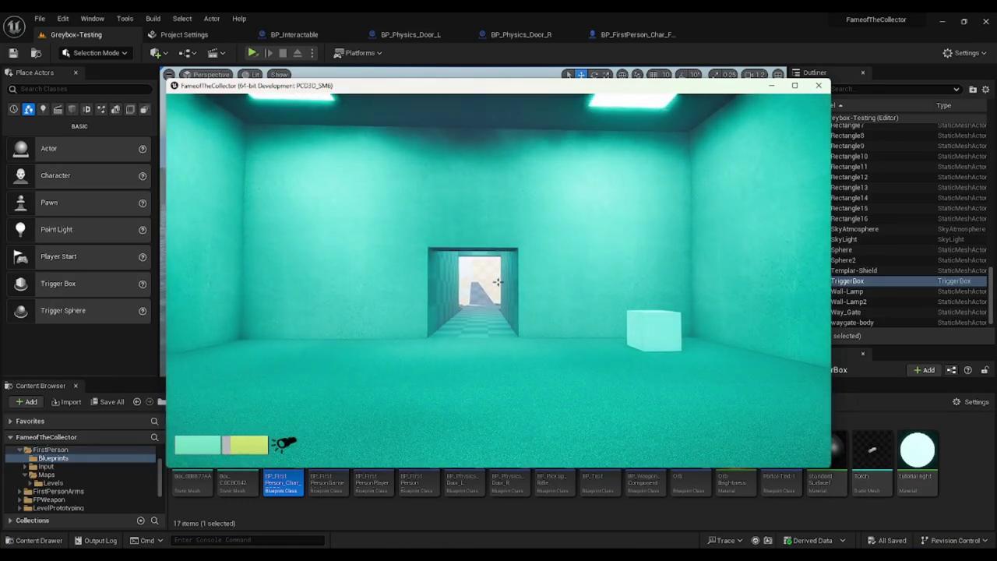
{"action": "key", "text": "w"}
{"action": "key", "text": "w"}
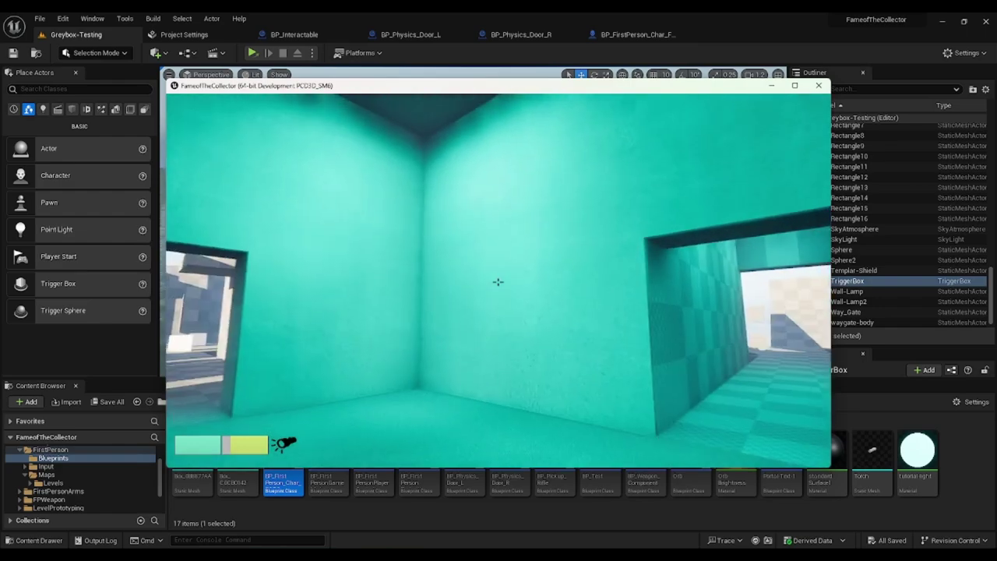
{"action": "key", "text": "f"}
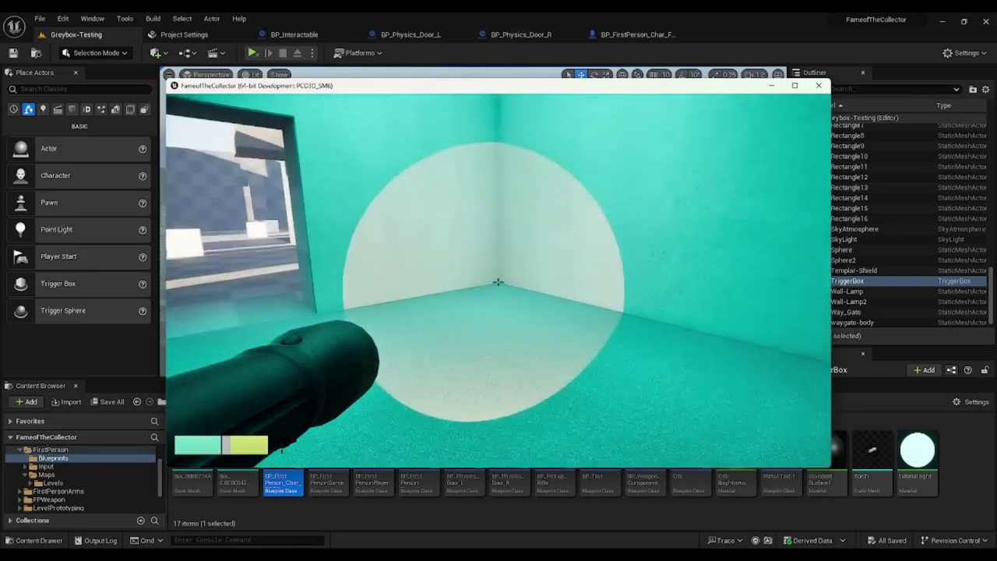
{"action": "key", "text": "f"}
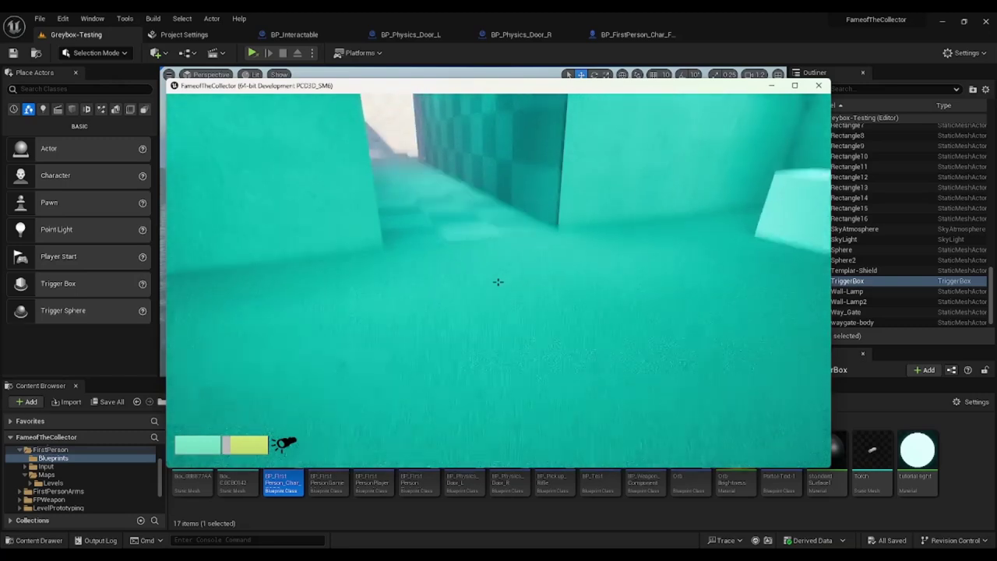
Pause the game and exit to the desktop
{"action": "key", "text": "Escape"}
{"action": "left_click", "coordinate": [300, 424]}
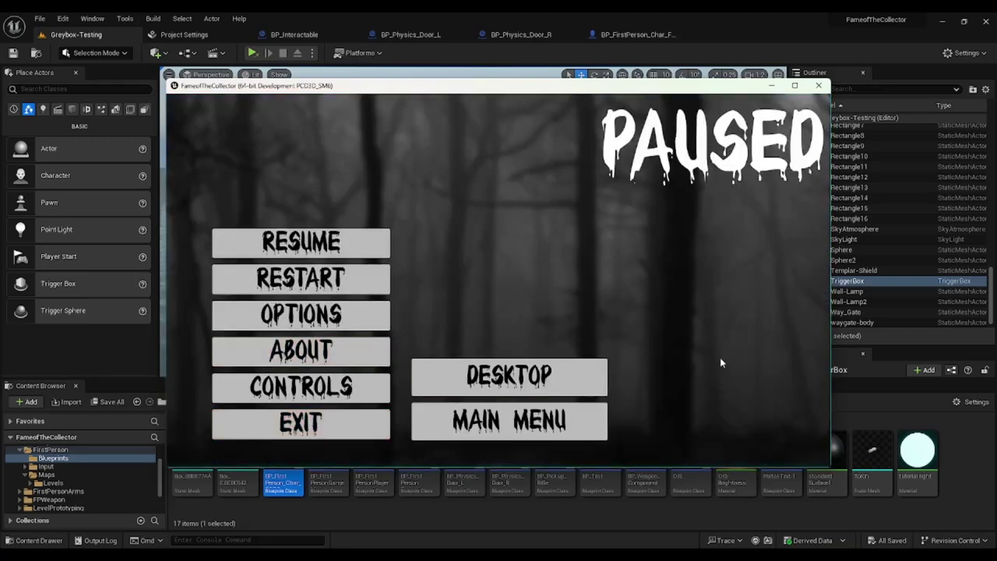
{"action": "left_click", "coordinate": [518, 380]}
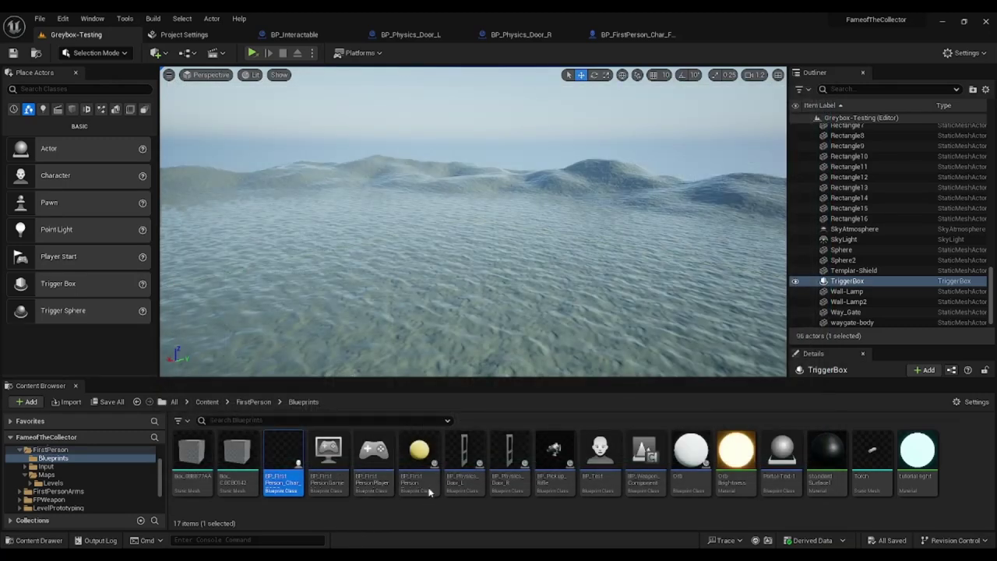
Open the BP_Test blueprint in the full blueprint editor, inspect its character capsule in the viewport, and close it
{"action": "double_click", "coordinate": [594, 460]}
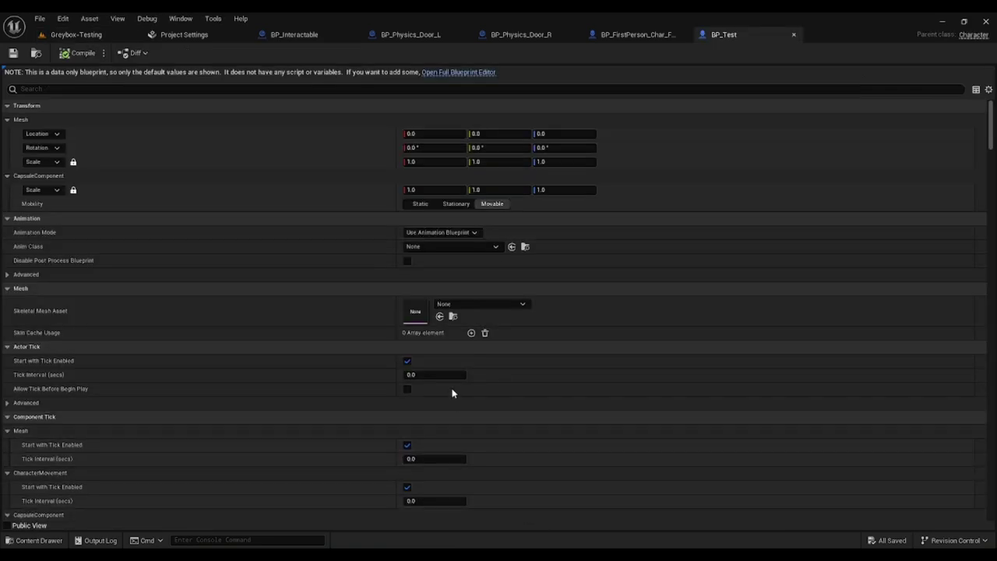
{"action": "left_click", "coordinate": [465, 73]}
{"action": "left_click", "coordinate": [181, 73]}
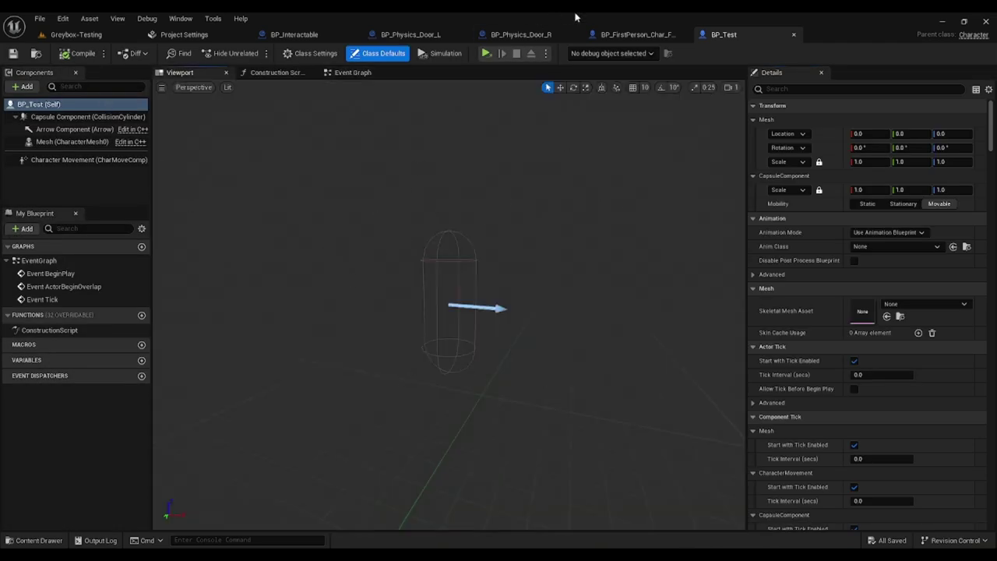
{"action": "left_click", "coordinate": [793, 35]}
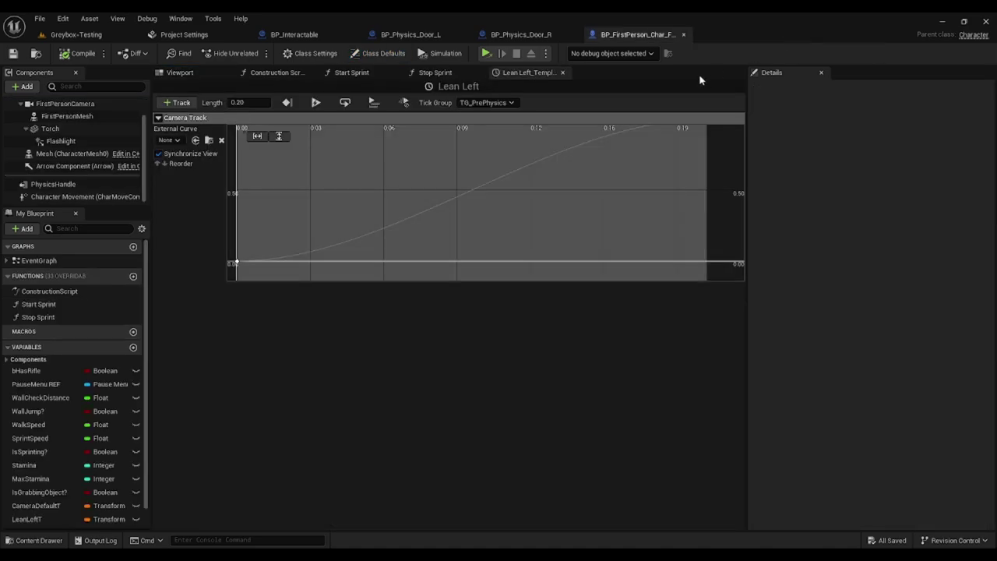
Return to the Greybox-Testing level, focus on the TriggerBox and survey the greybox structures from above
{"action": "left_click", "coordinate": [76, 35]}
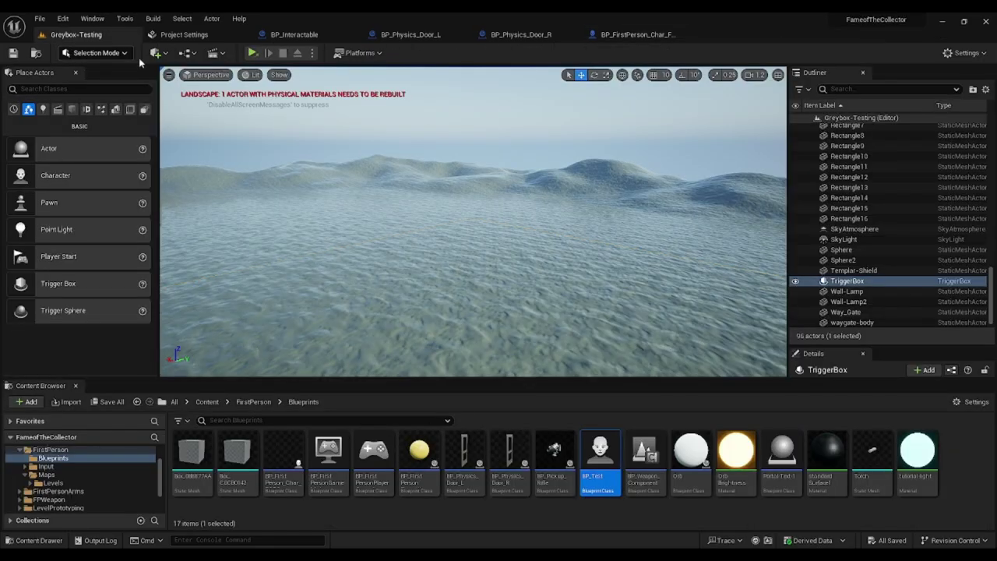
{"action": "key", "text": "f"}
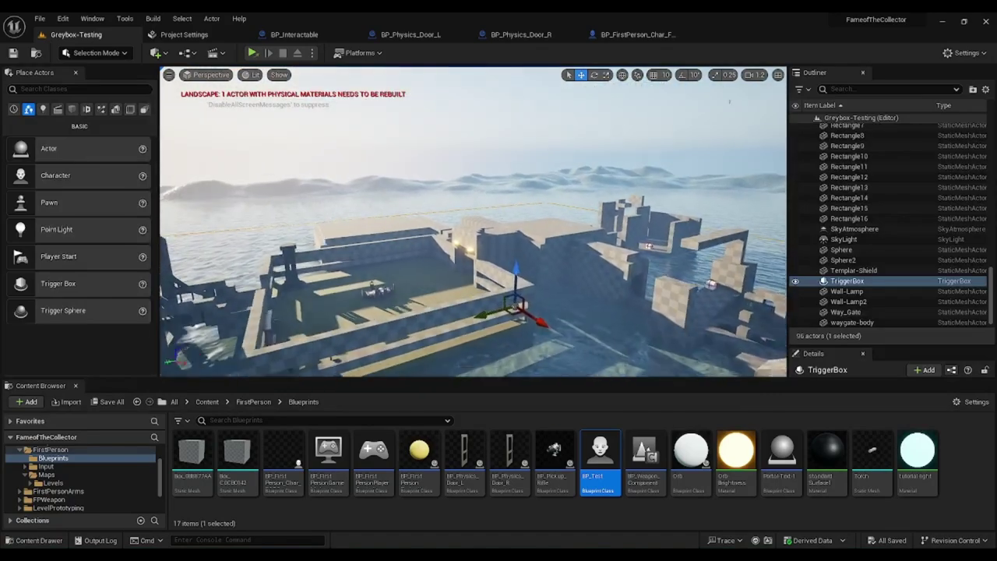
{"action": "key", "text": "w"}
{"action": "right_click_drag", "start_coordinate": [473, 222], "coordinate": [529, 277]}
{"action": "key", "text": "s"}
{"action": "key", "text": "a"}
{"action": "key", "text": "a"}
{"action": "key", "text": "w"}
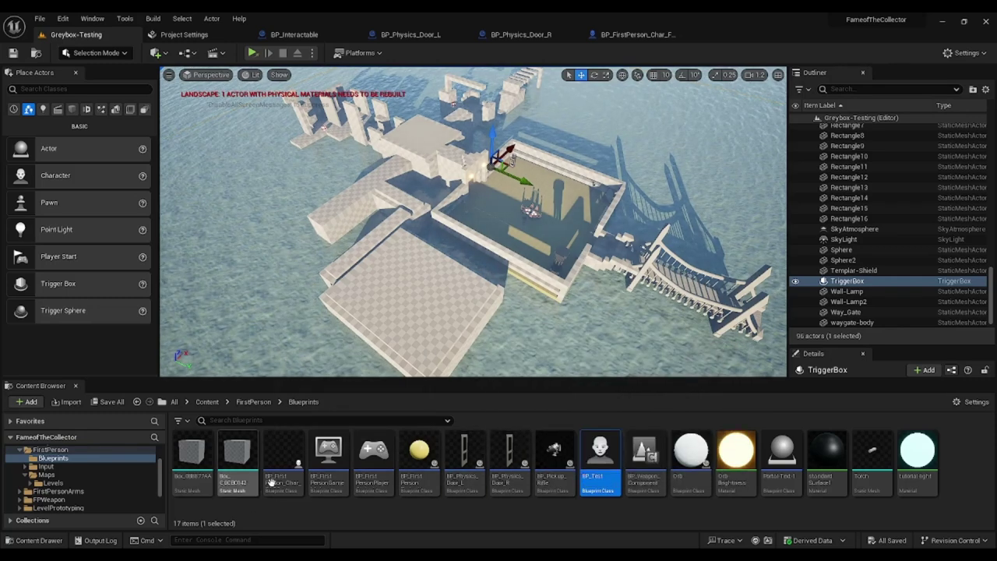
Browse the project's FirstPerson, MS_ForestTut and EuropeanBeech content folders
{"action": "left_click", "coordinate": [253, 402]}
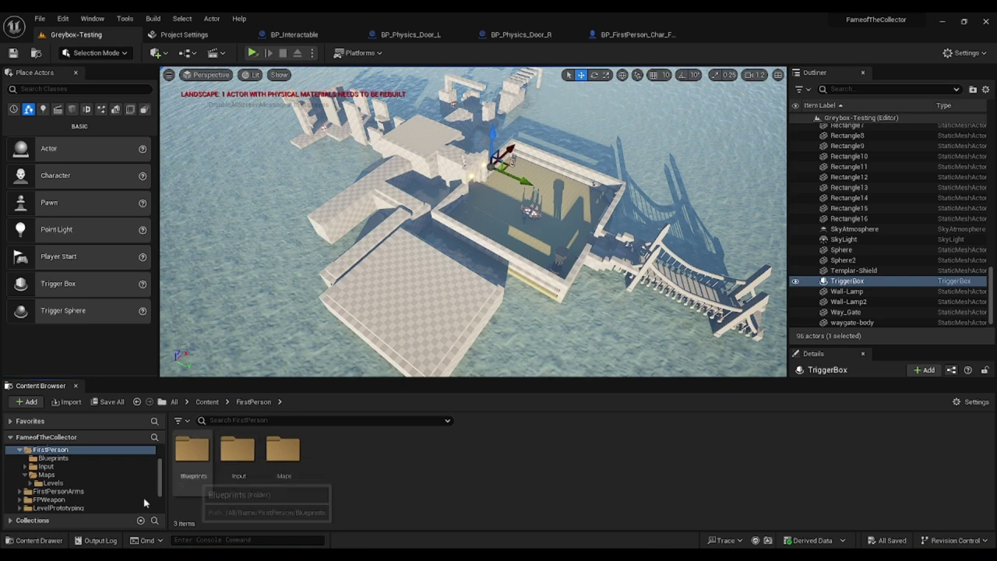
{"action": "scroll", "coordinate": [113, 487], "scroll_direction": "down", "scroll_amount": 2}
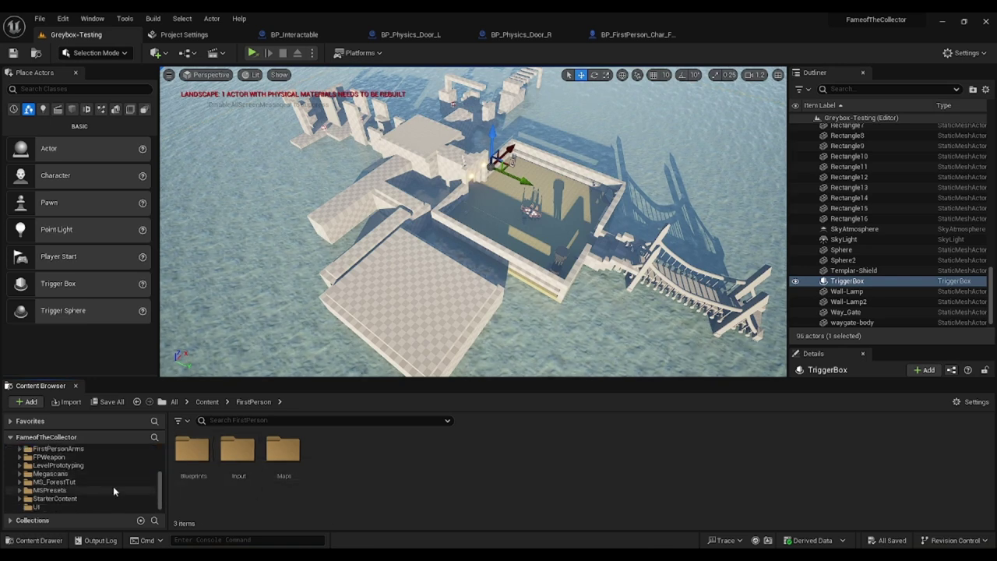
{"action": "left_click", "coordinate": [64, 486]}
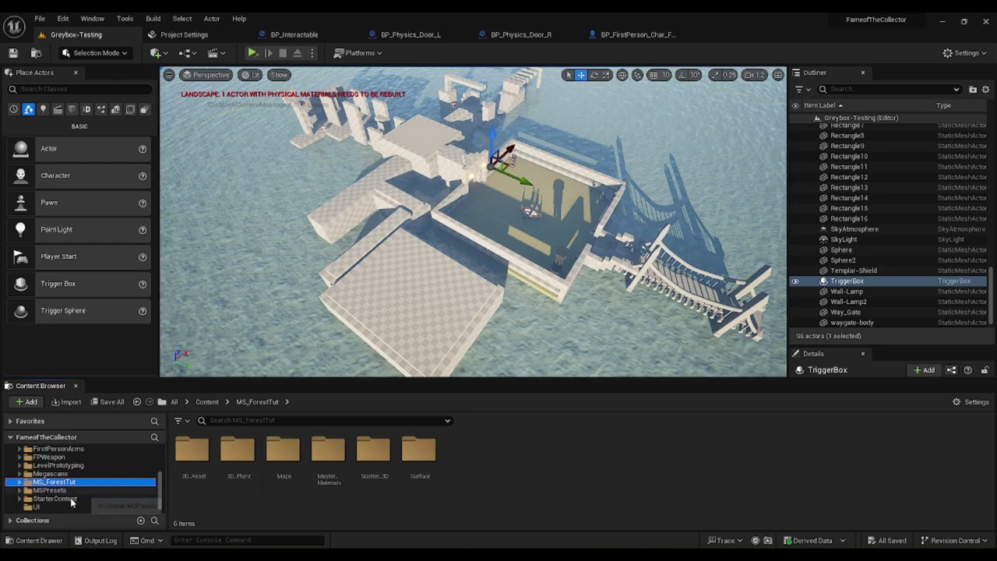
{"action": "scroll", "coordinate": [78, 483], "scroll_direction": "up", "scroll_amount": 1}
{"action": "scroll", "coordinate": [78, 479], "scroll_direction": "down", "scroll_amount": 1}
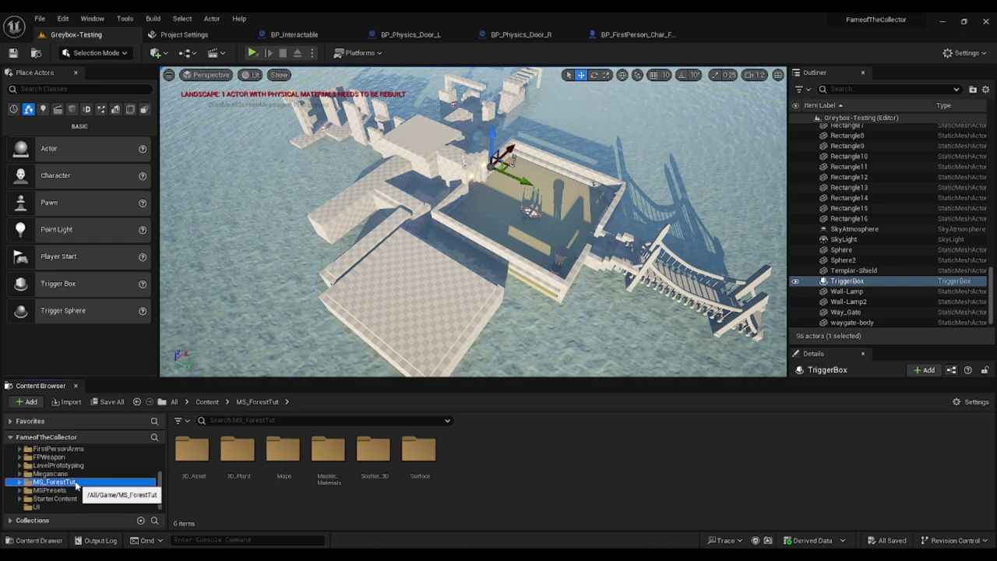
{"action": "scroll", "coordinate": [66, 495], "scroll_direction": "up", "scroll_amount": 2}
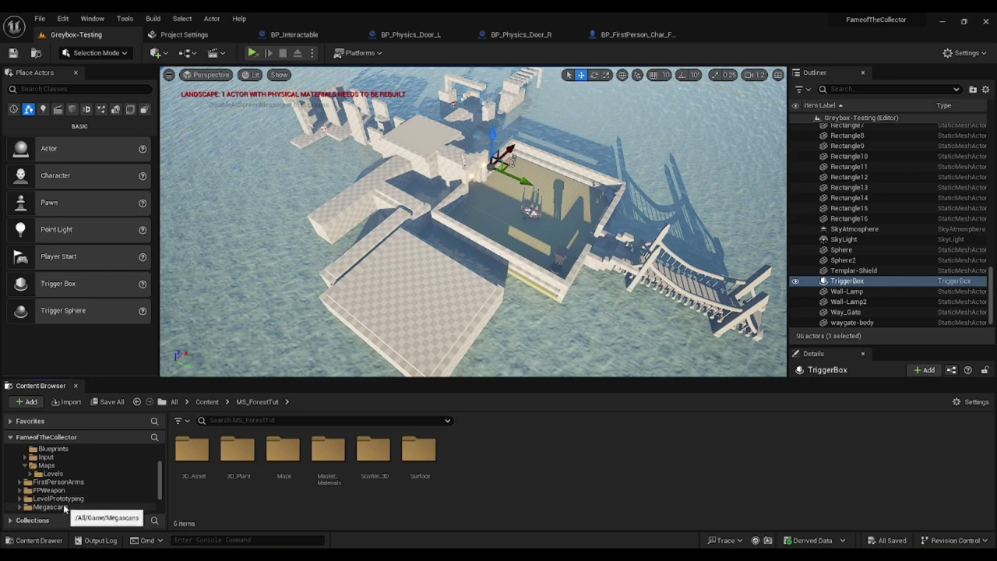
{"action": "scroll", "coordinate": [63, 503], "scroll_direction": "up", "scroll_amount": 3}
{"action": "left_click", "coordinate": [58, 484]}
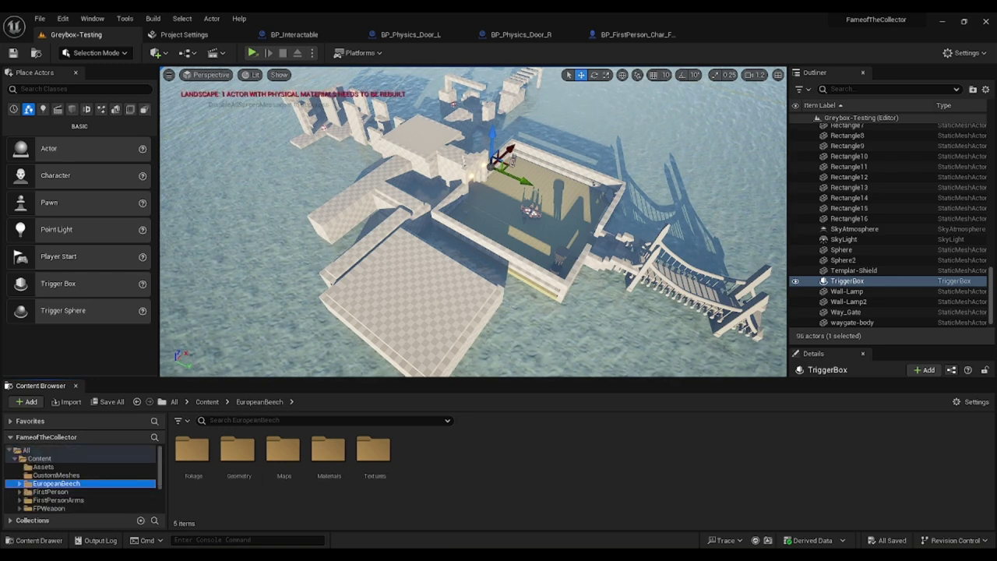
Survey the level from another angle and show the project's top-level Content folder
{"action": "right_click_drag", "start_coordinate": [595, 185], "coordinate": [639, 185]}
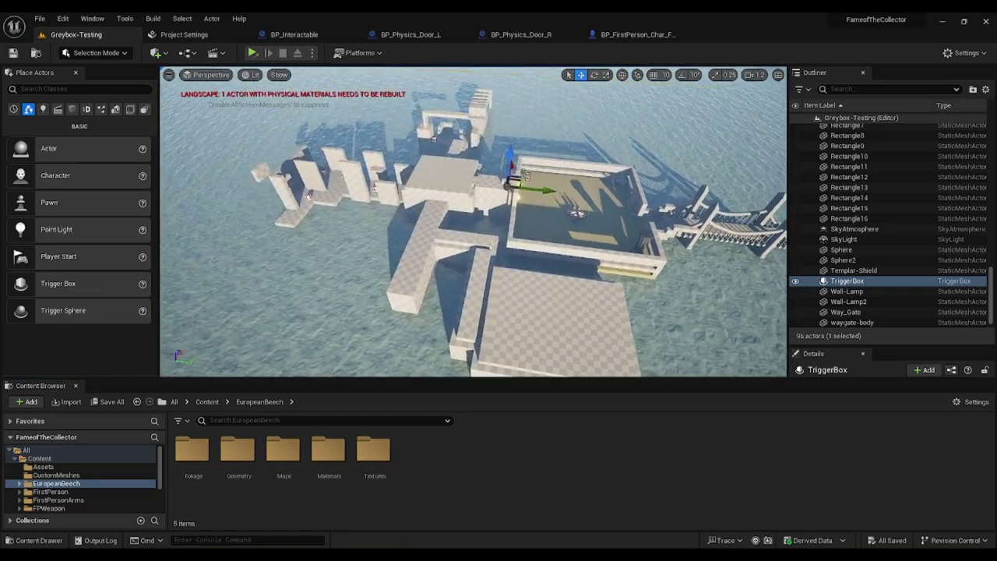
{"action": "right_click_drag", "start_coordinate": [424, 223], "coordinate": [292, 300]}
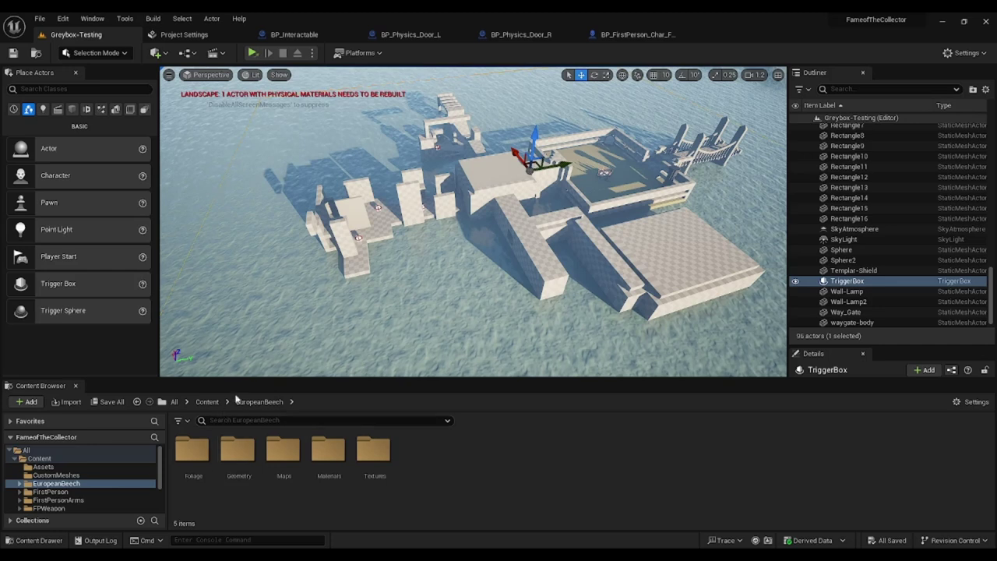
{"action": "left_click", "coordinate": [208, 402]}
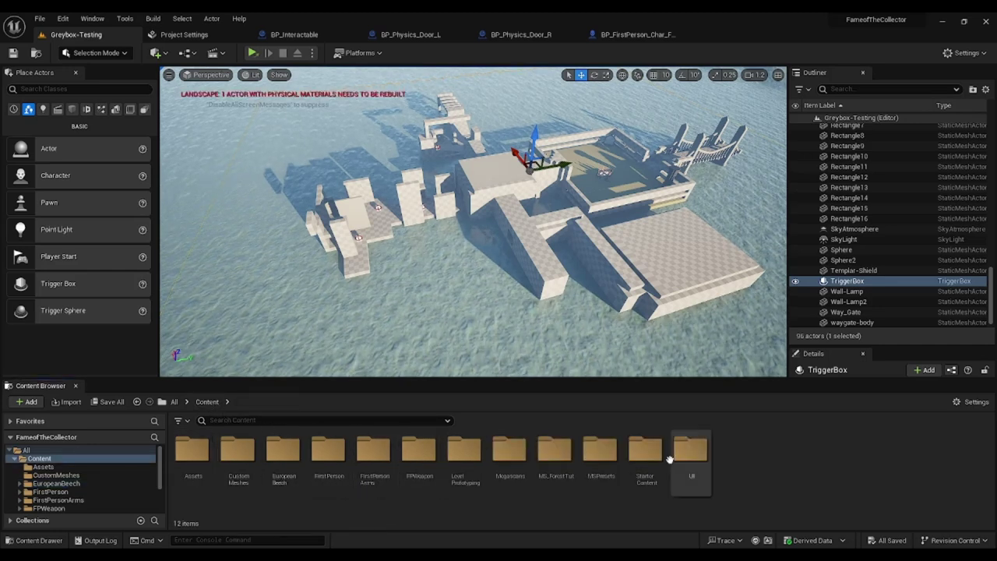
Browse the project's UI folder in an enlarged Content Browser and open the Death-Screen widget blueprint
{"action": "double_click", "coordinate": [688, 472]}
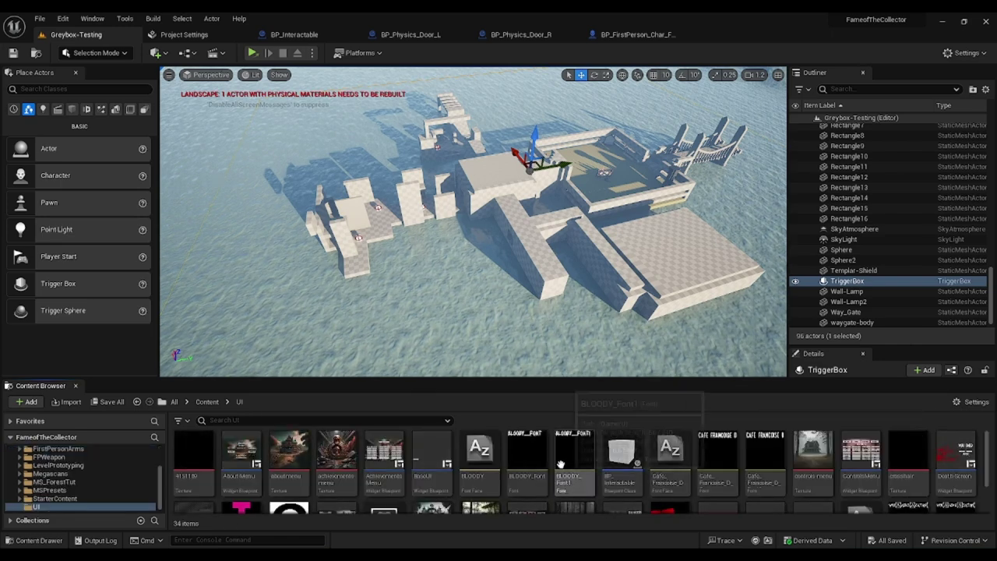
{"action": "left_click_drag", "start_coordinate": [437, 382], "coordinate": [444, 251]}
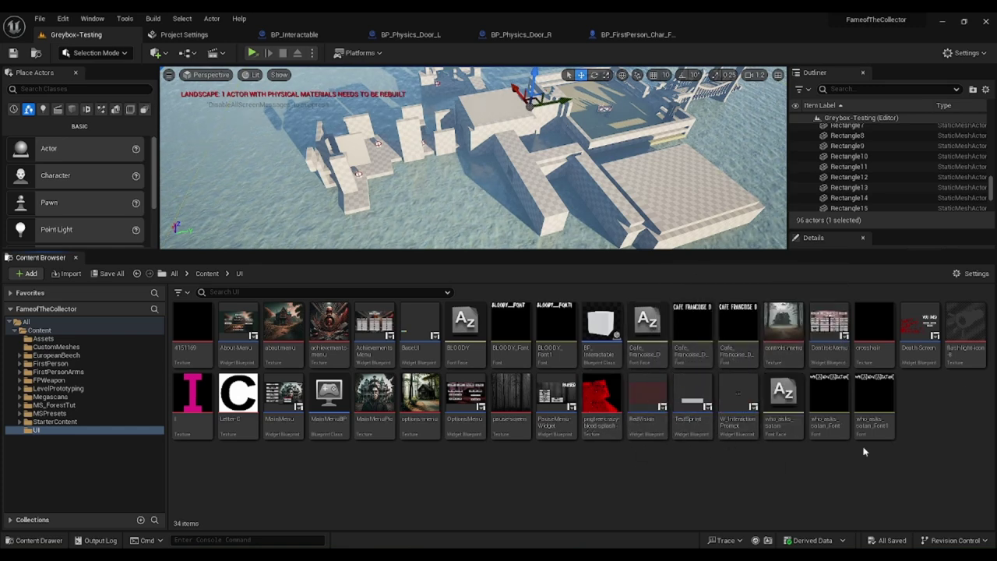
{"action": "left_click", "coordinate": [914, 322]}
{"action": "double_click", "coordinate": [915, 321]}
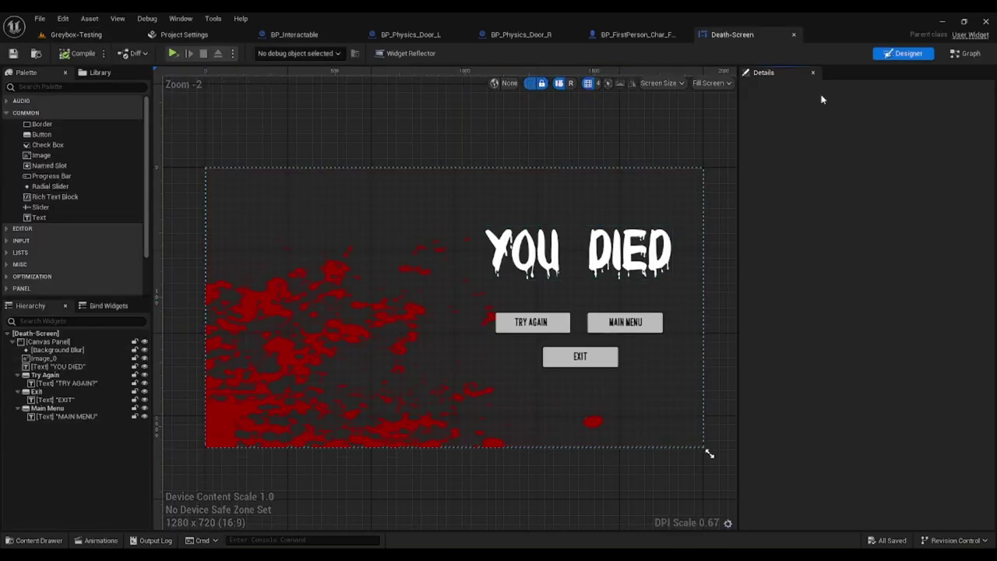
Examine the Try Again, Main Menu and Exit logic in Death-Screen's event graph, and return to the Greybox-Testing level with a smaller Content Browser
{"action": "left_click", "coordinate": [966, 53]}
{"action": "scroll", "coordinate": [387, 262], "scroll_direction": "up", "scroll_amount": 1}
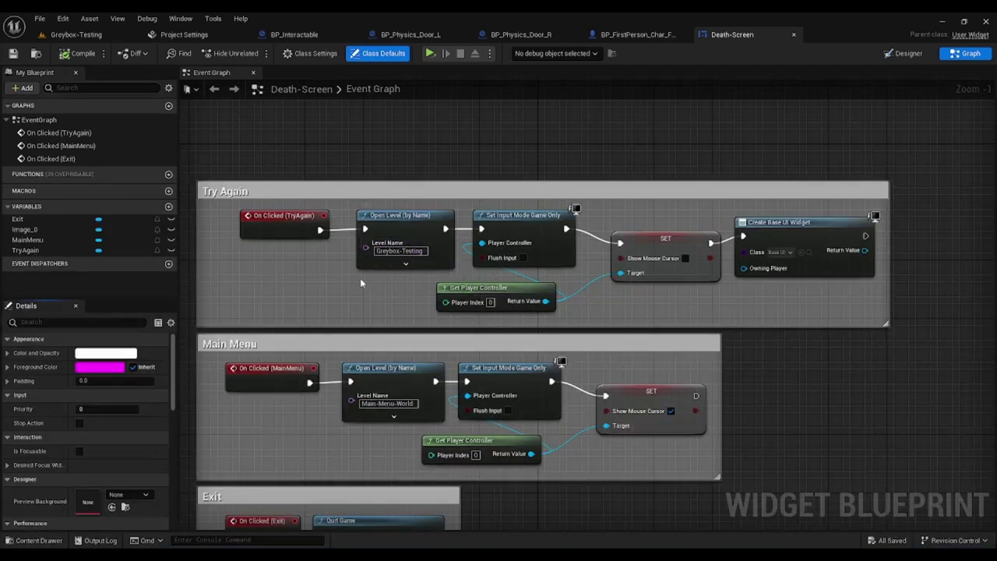
{"action": "right_click_drag", "start_coordinate": [388, 305], "coordinate": [464, 250]}
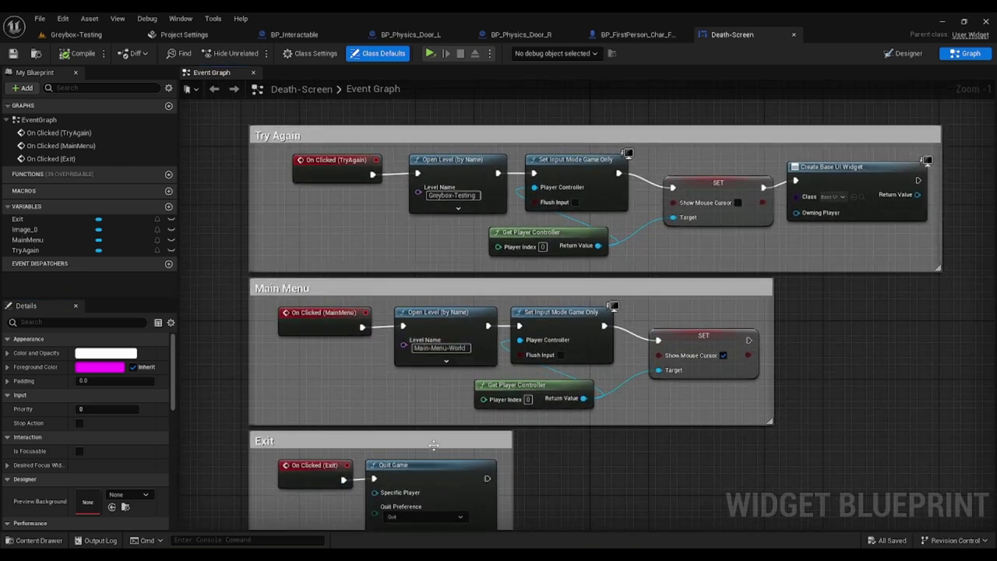
{"action": "scroll", "coordinate": [417, 448], "scroll_direction": "down", "scroll_amount": 2}
{"action": "right_click_drag", "start_coordinate": [401, 449], "coordinate": [427, 279]}
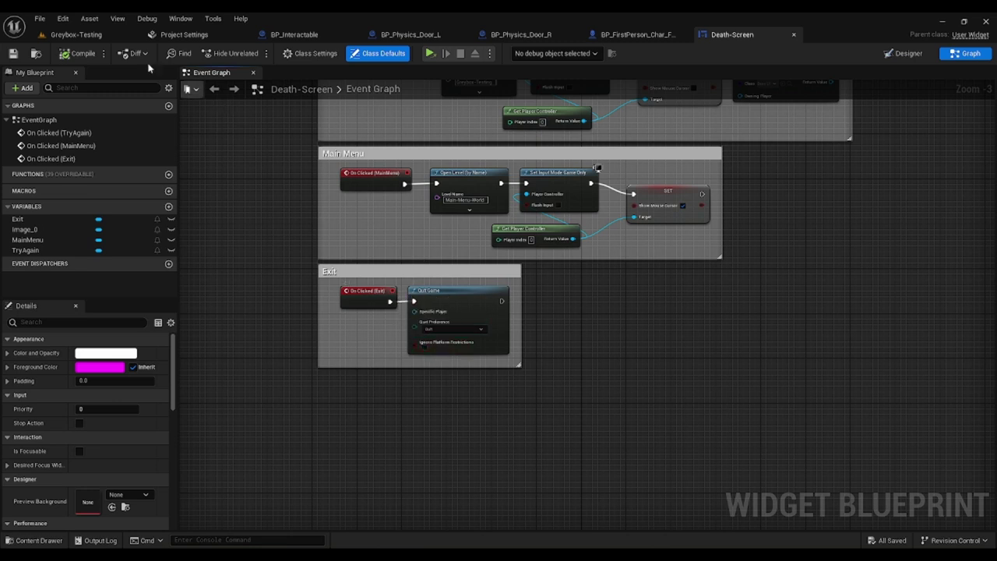
{"action": "left_click", "coordinate": [63, 36]}
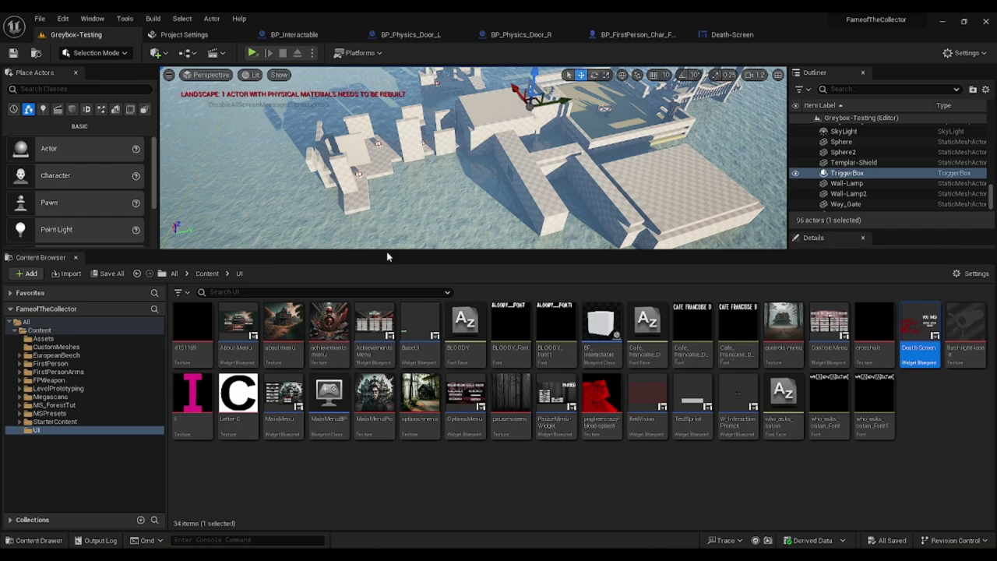
{"action": "left_click_drag", "start_coordinate": [381, 250], "coordinate": [382, 334]}
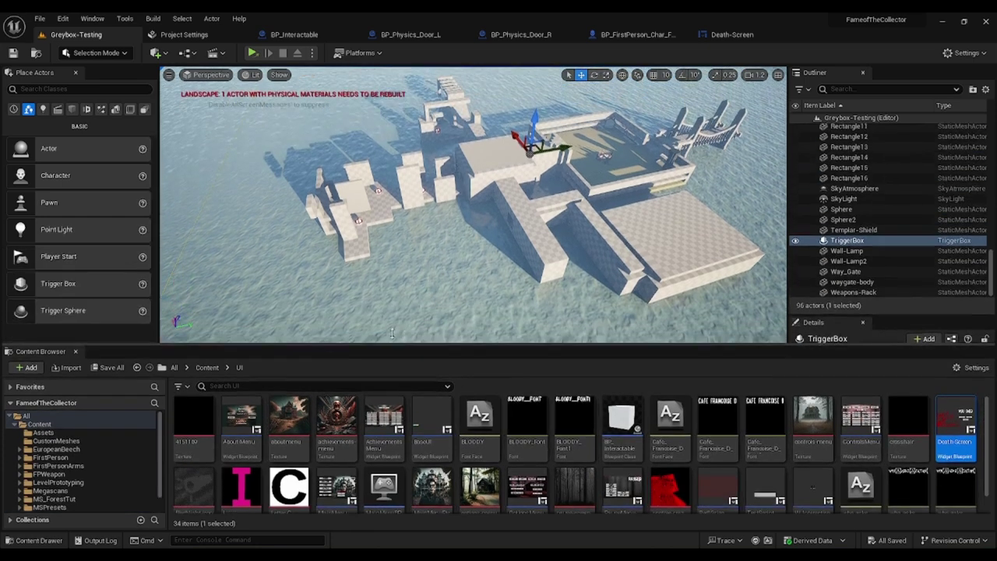
Review the action mappings in the project's Engine Input settings and expand the axis mappings
{"action": "left_click", "coordinate": [173, 38]}
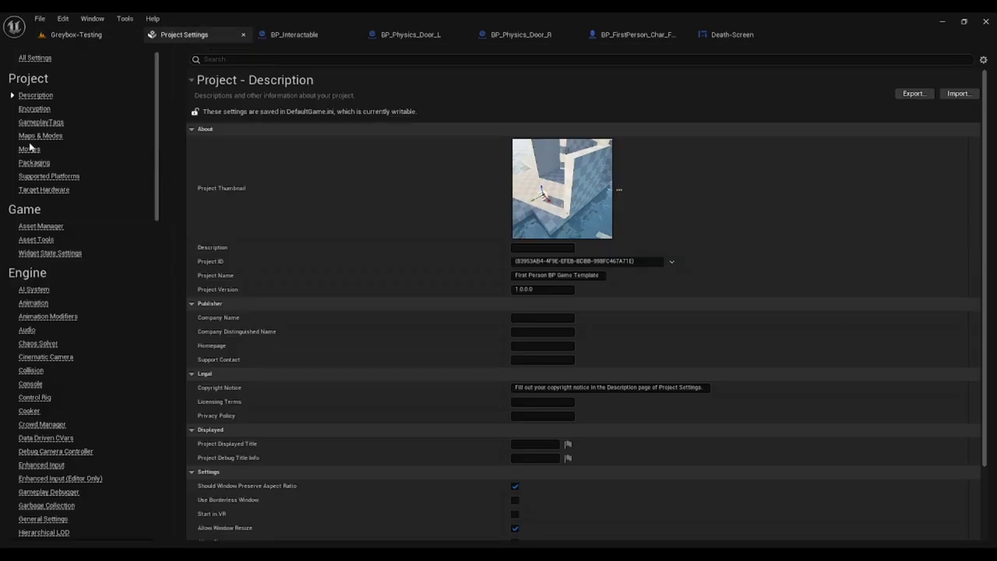
{"action": "scroll", "coordinate": [62, 369], "scroll_direction": "down", "scroll_amount": 4}
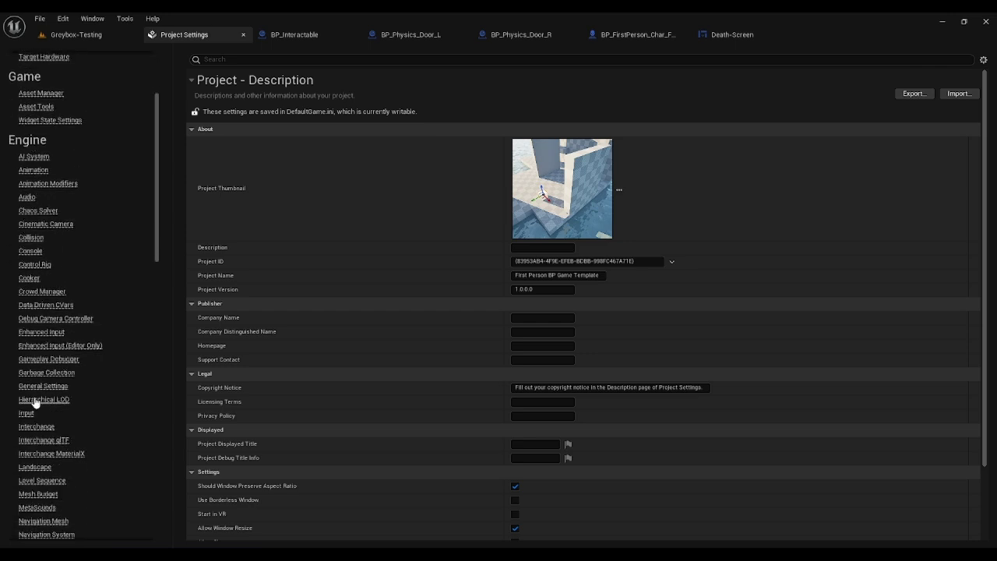
{"action": "left_click", "coordinate": [26, 414]}
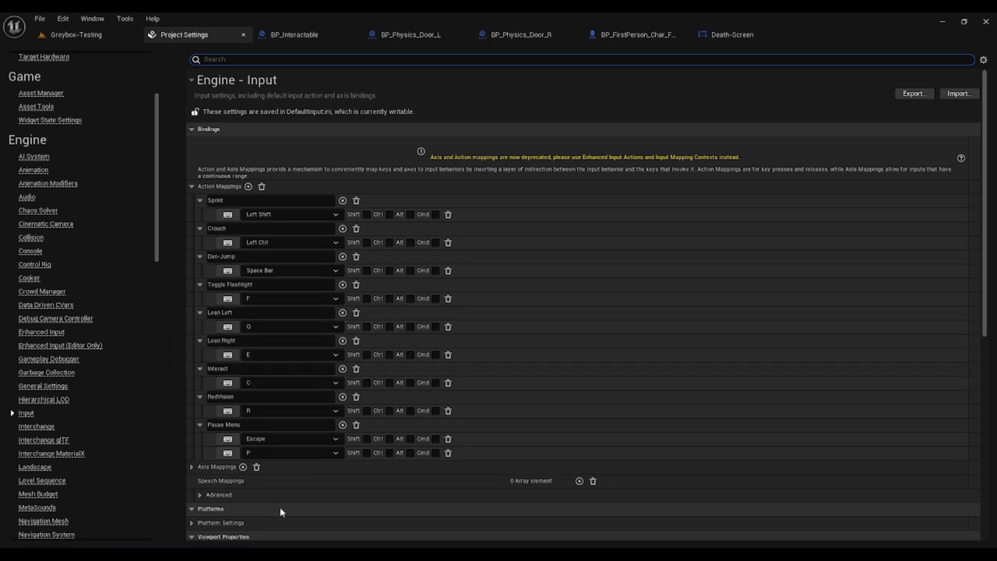
{"action": "left_click", "coordinate": [192, 467]}
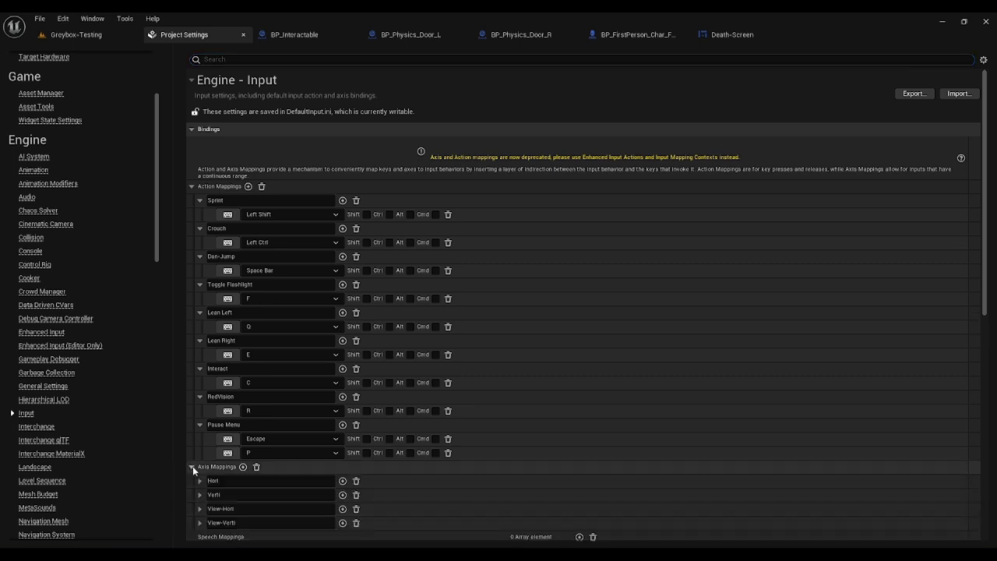
{"action": "scroll", "coordinate": [285, 392], "scroll_direction": "down", "scroll_amount": 3}
{"action": "scroll", "coordinate": [278, 375], "scroll_direction": "down", "scroll_amount": 1}
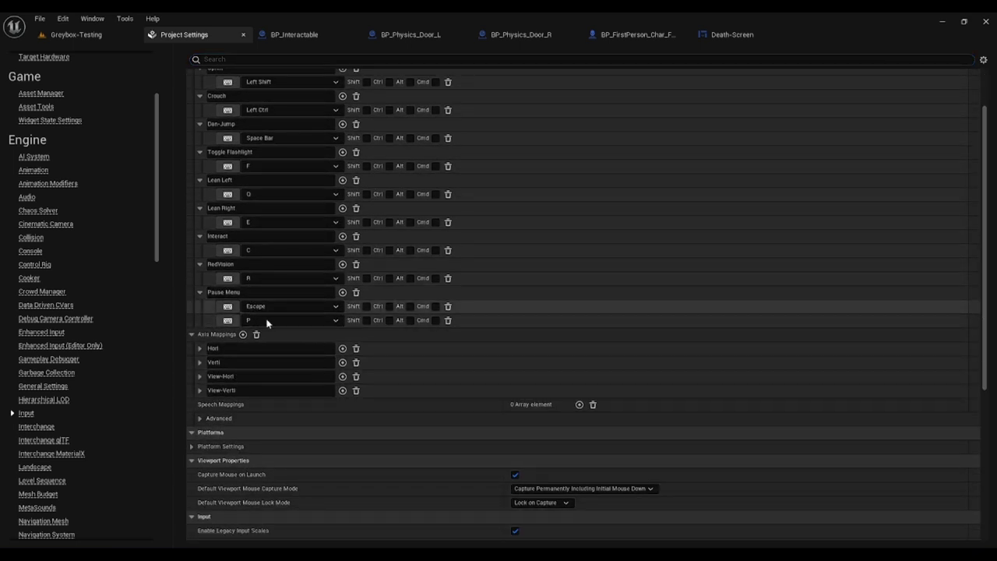
Play-test the Greybox-Testing level, bring up the in-game pause menu and resume the game
{"action": "left_click", "coordinate": [70, 35]}
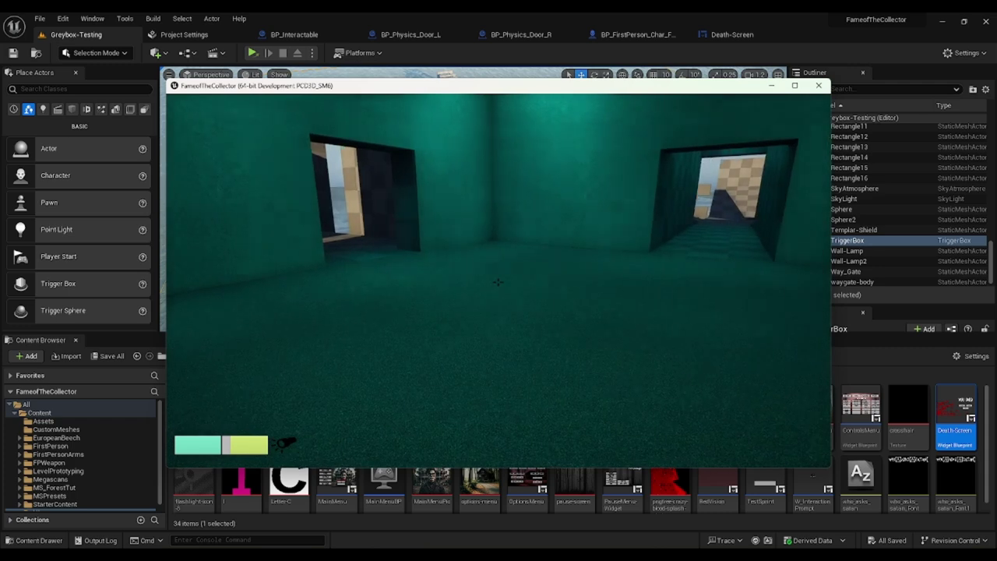
{"action": "key", "text": "Escape"}
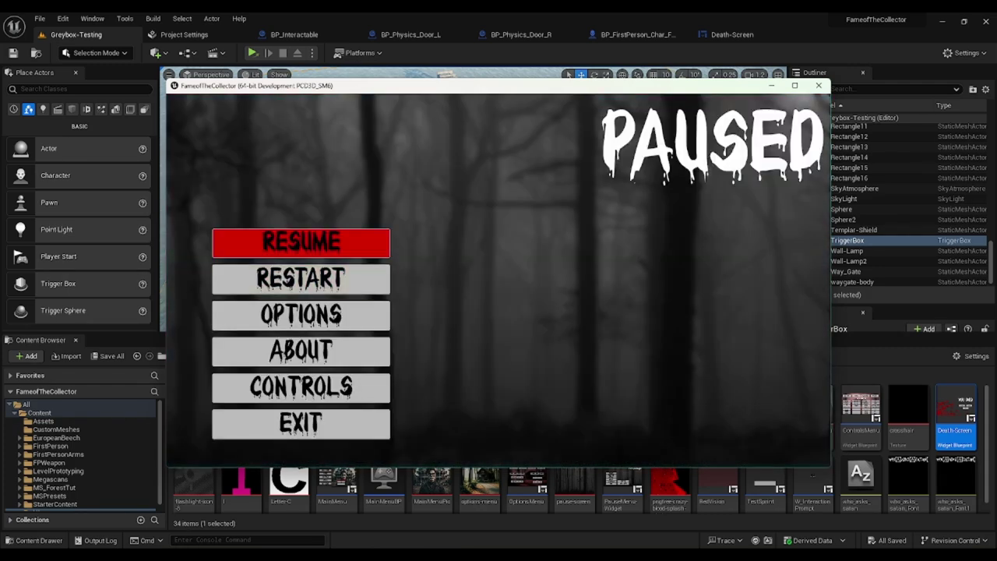
{"action": "key", "text": "Escape"}
{"action": "key", "text": "Escape"}
{"action": "left_click", "coordinate": [272, 248]}
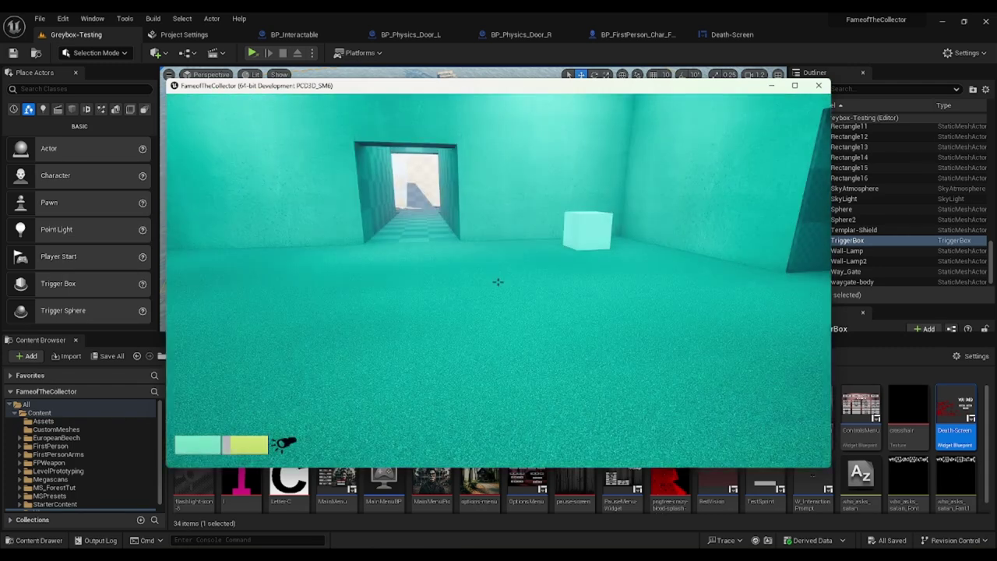
Pause the running game again and exit to the desktop to end the play-test
{"action": "key", "text": "Escape"}
{"action": "left_click", "coordinate": [301, 423]}
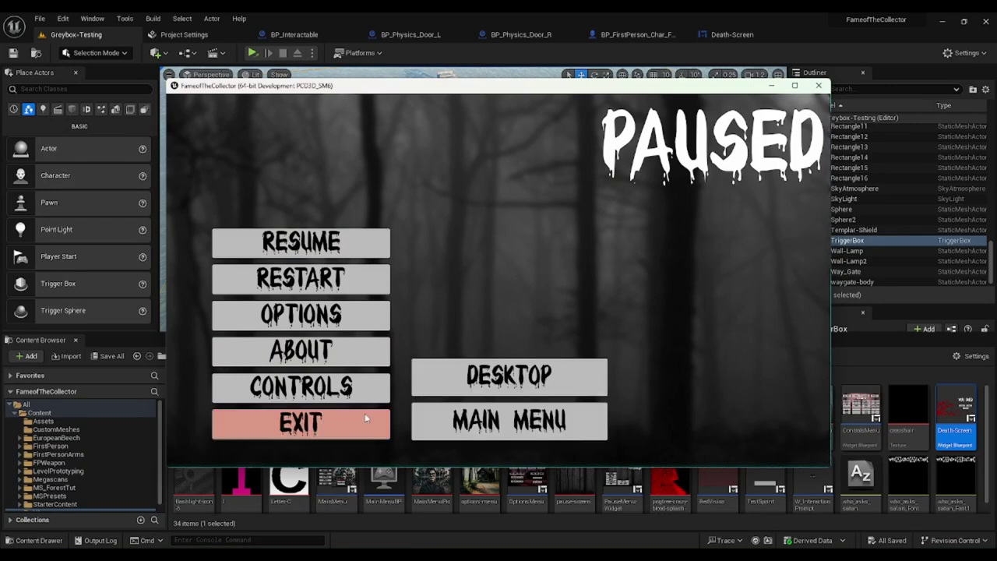
{"action": "left_click", "coordinate": [506, 380]}
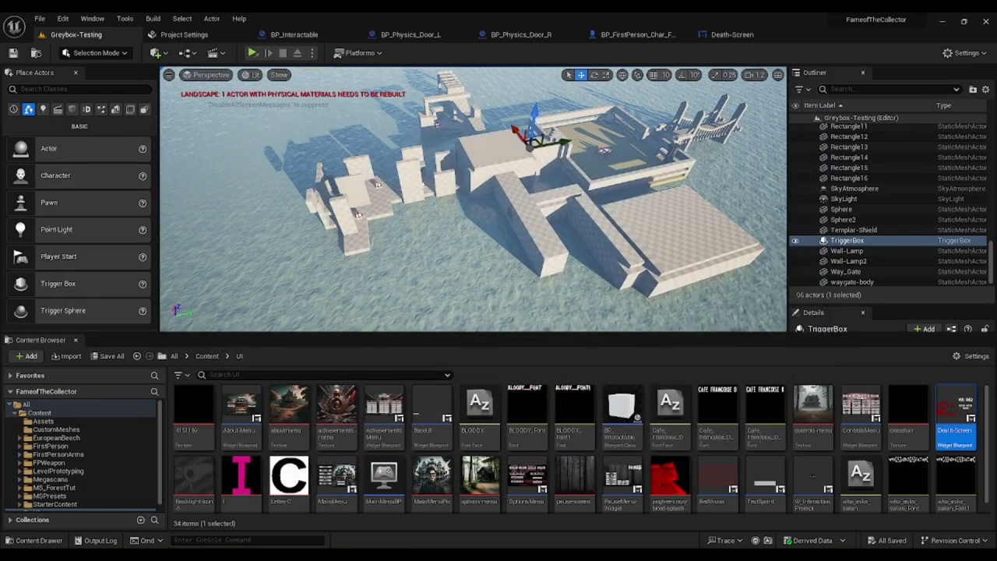